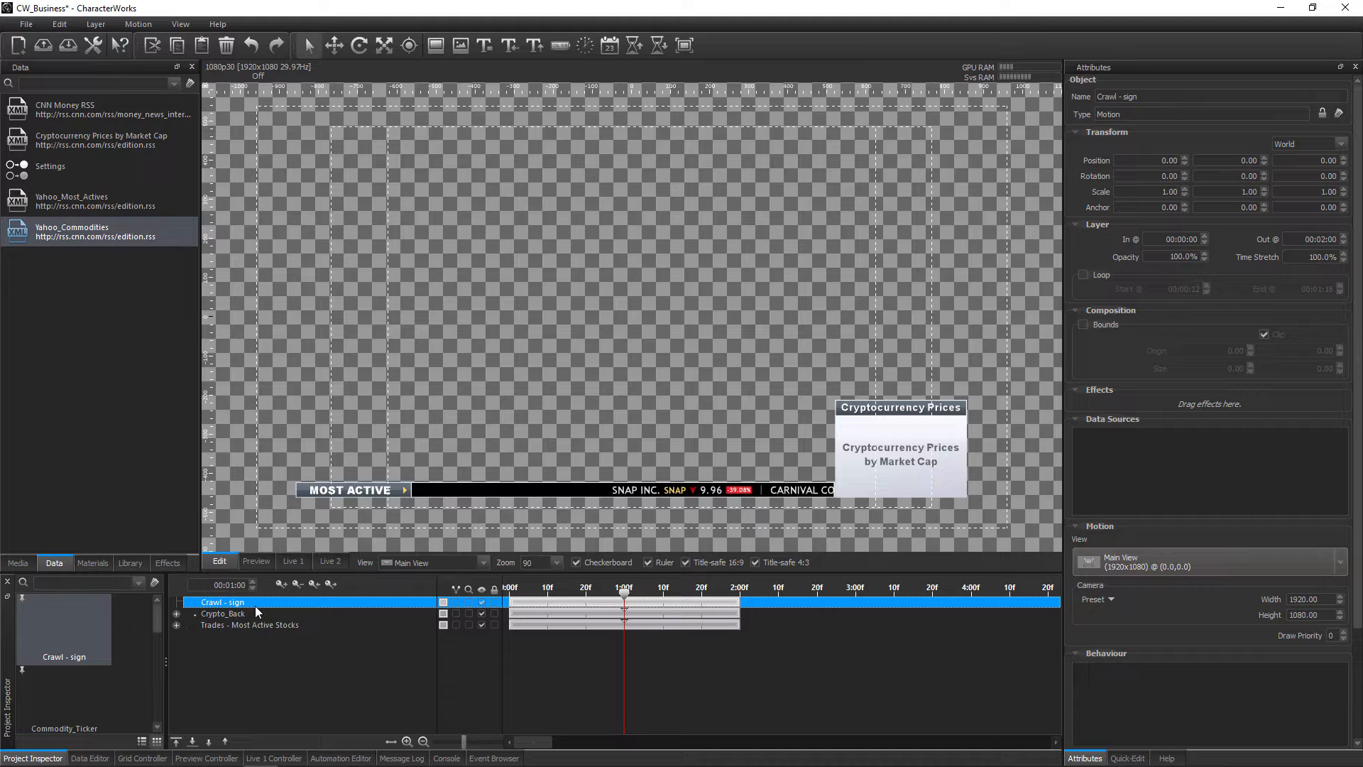
Create a crawling text layer about 1719 by 34 in the Crawl - sign motion, just below the Most Active ticker
click(511, 48)
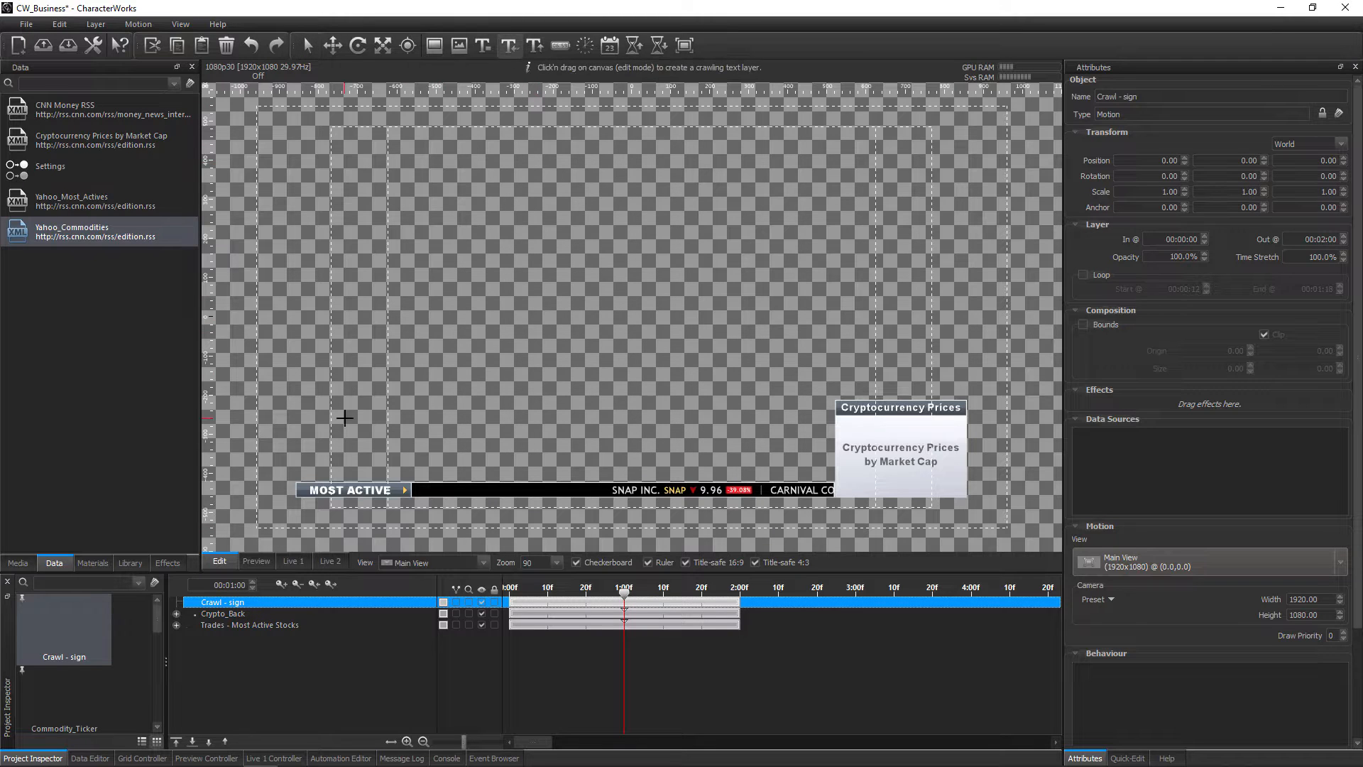
drag(298, 497, 968, 509)
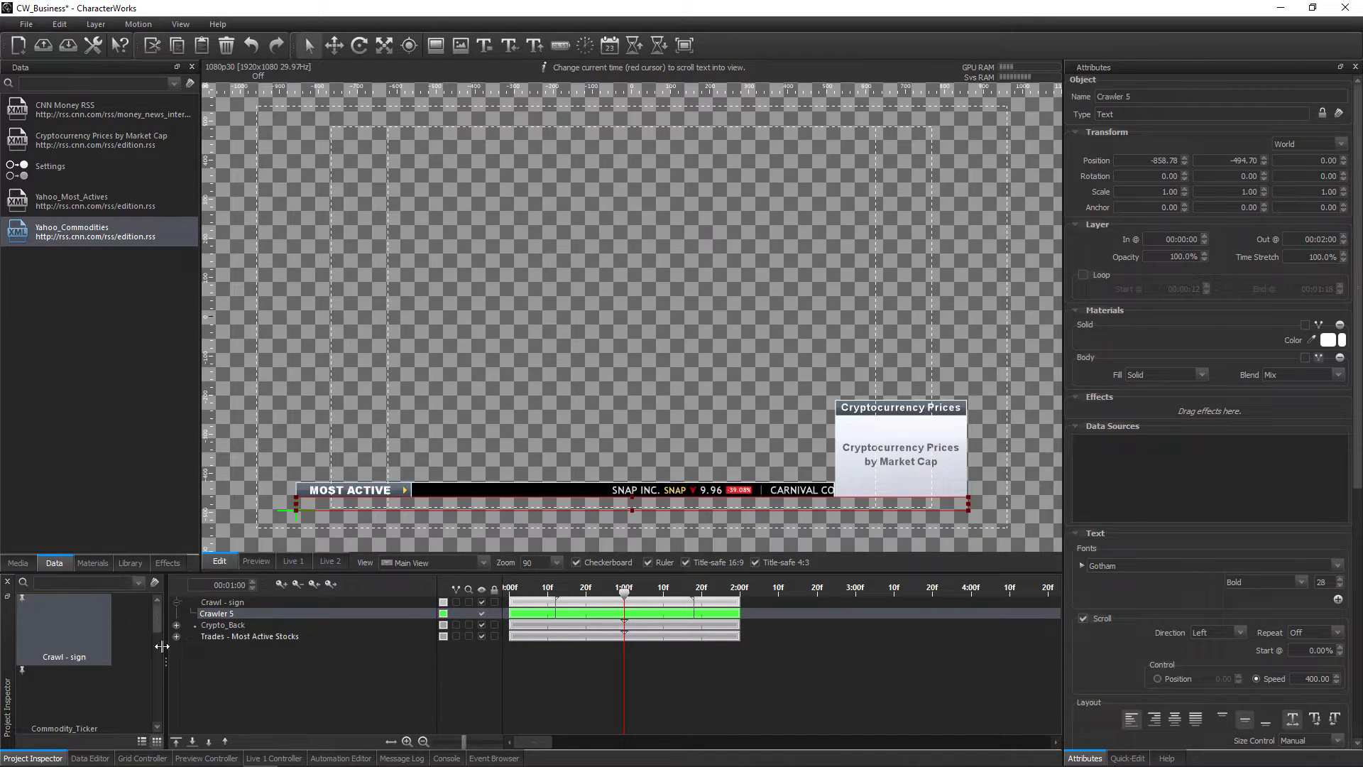
Unpin the Crypto_Back and Trades - Most Active Stocks motions to leave only the Crawl - sign motion on the canvas
click(227, 625)
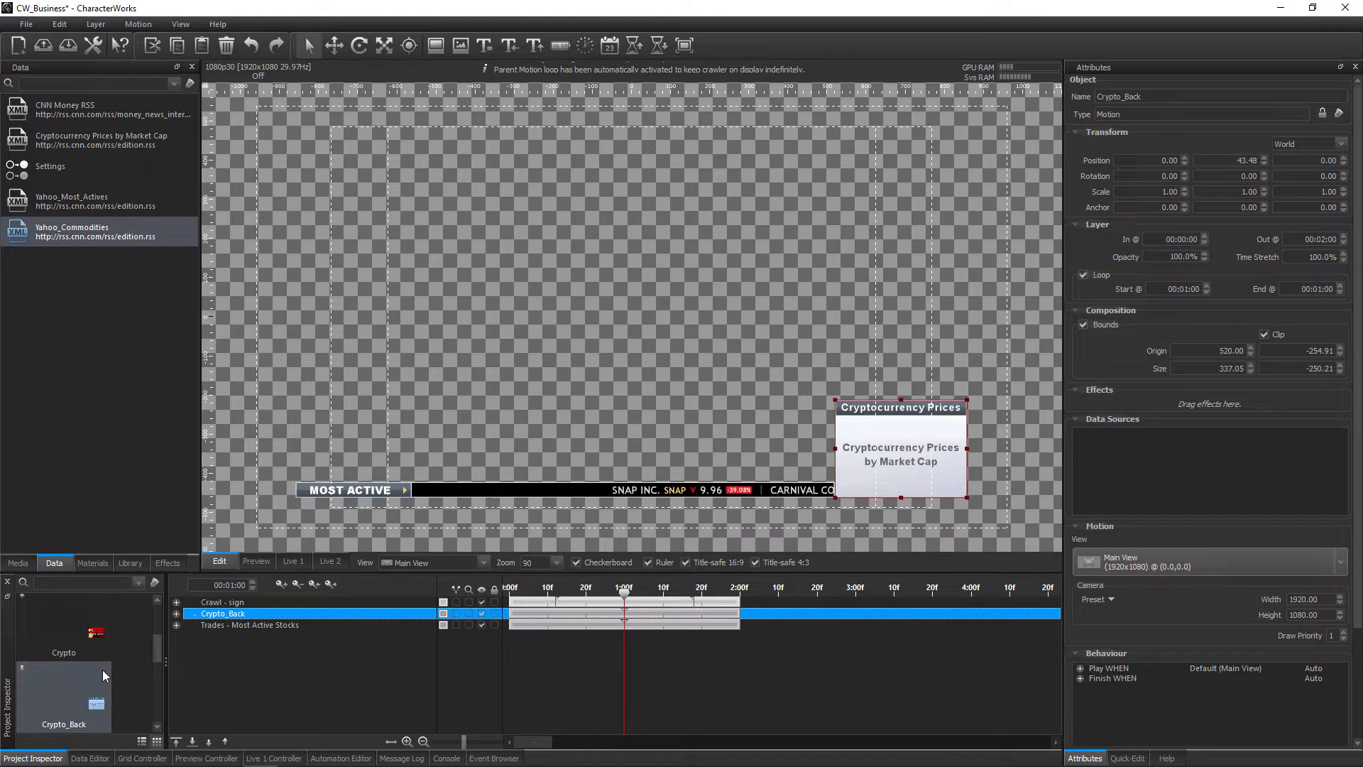
click(21, 667)
click(196, 625)
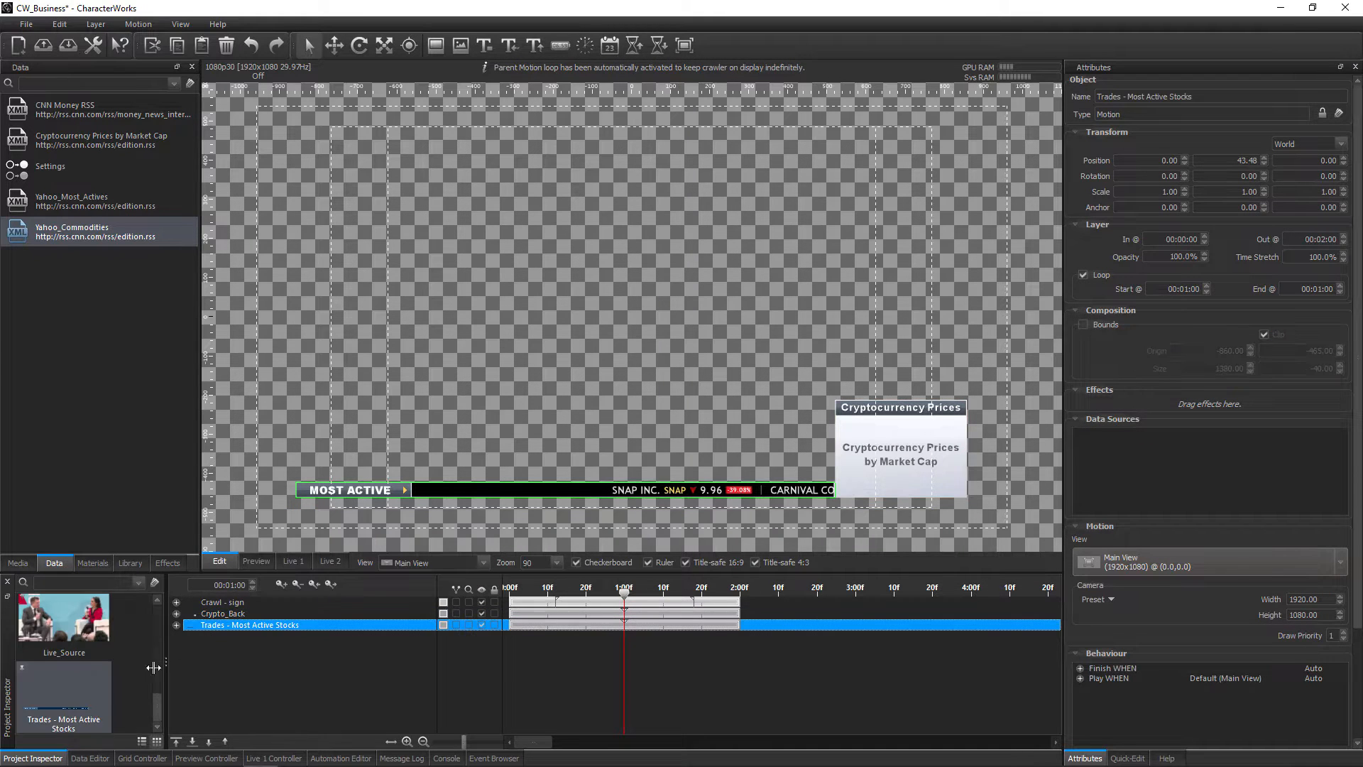
click(28, 673)
Set the Crawl - sign motion's loop to start at 00:01:00 and end at 00:01:01
double_click(213, 604)
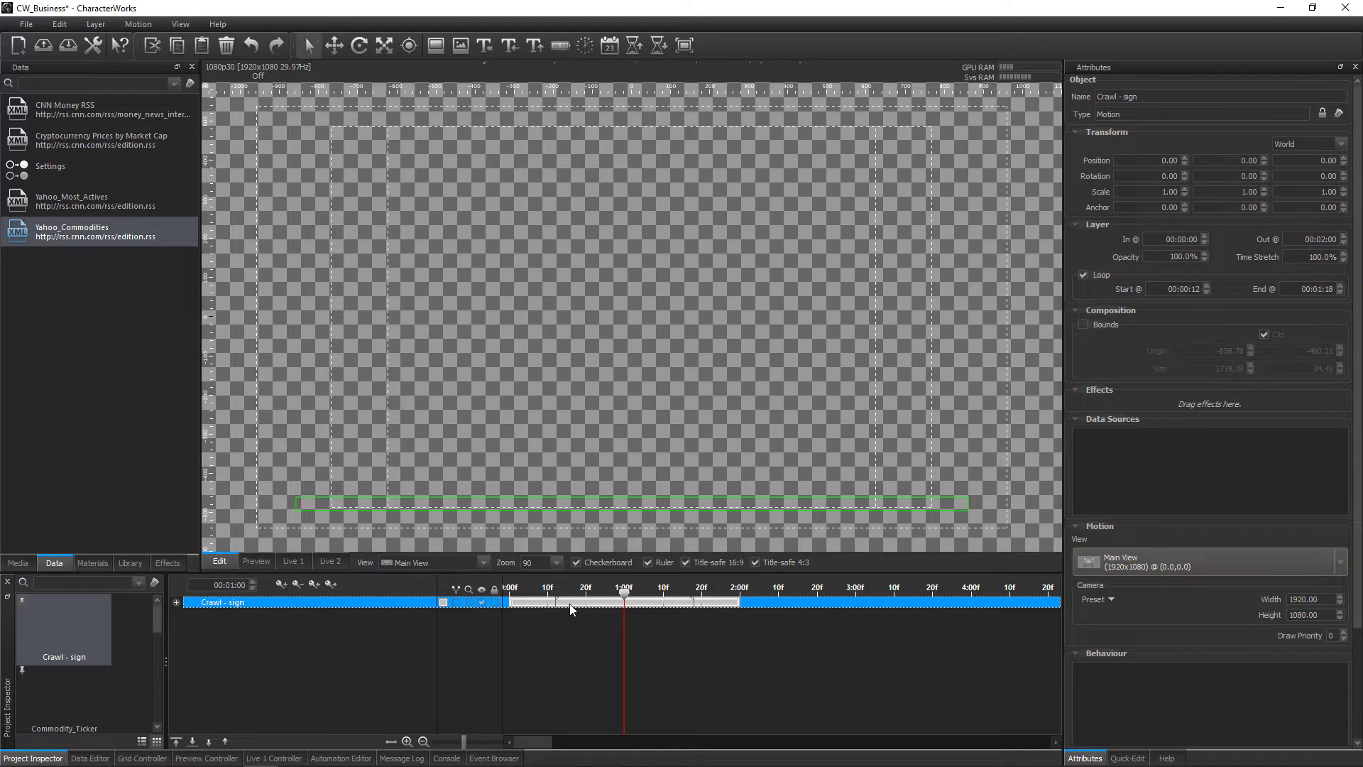
mouse_move(556, 602)
mouse_down()
mouse_move(622, 623)
mouse_move(688, 608)
mouse_move(626, 608)
mouse_up()
Link the S&P Futures title cell from the Yahoo_Commodities data into the text content of Crawler 5
click(176, 602)
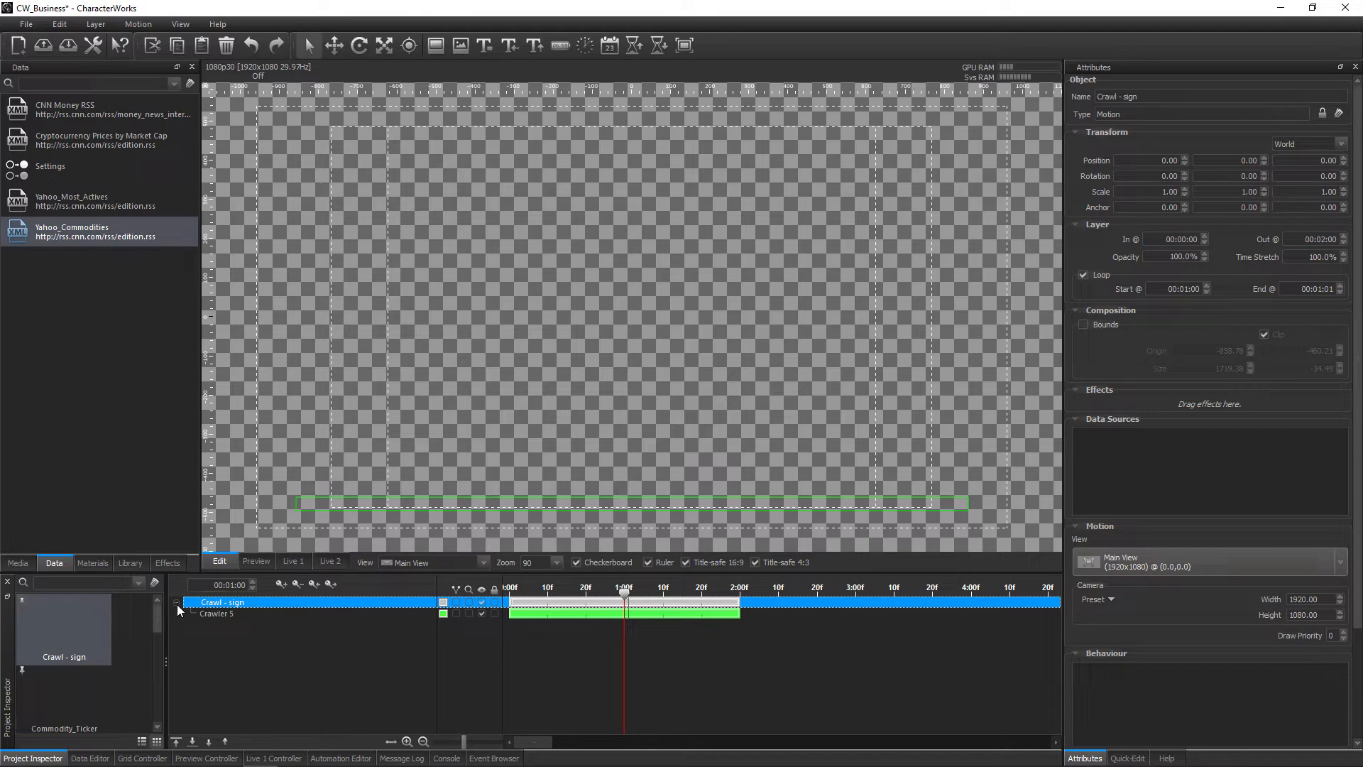
click(216, 615)
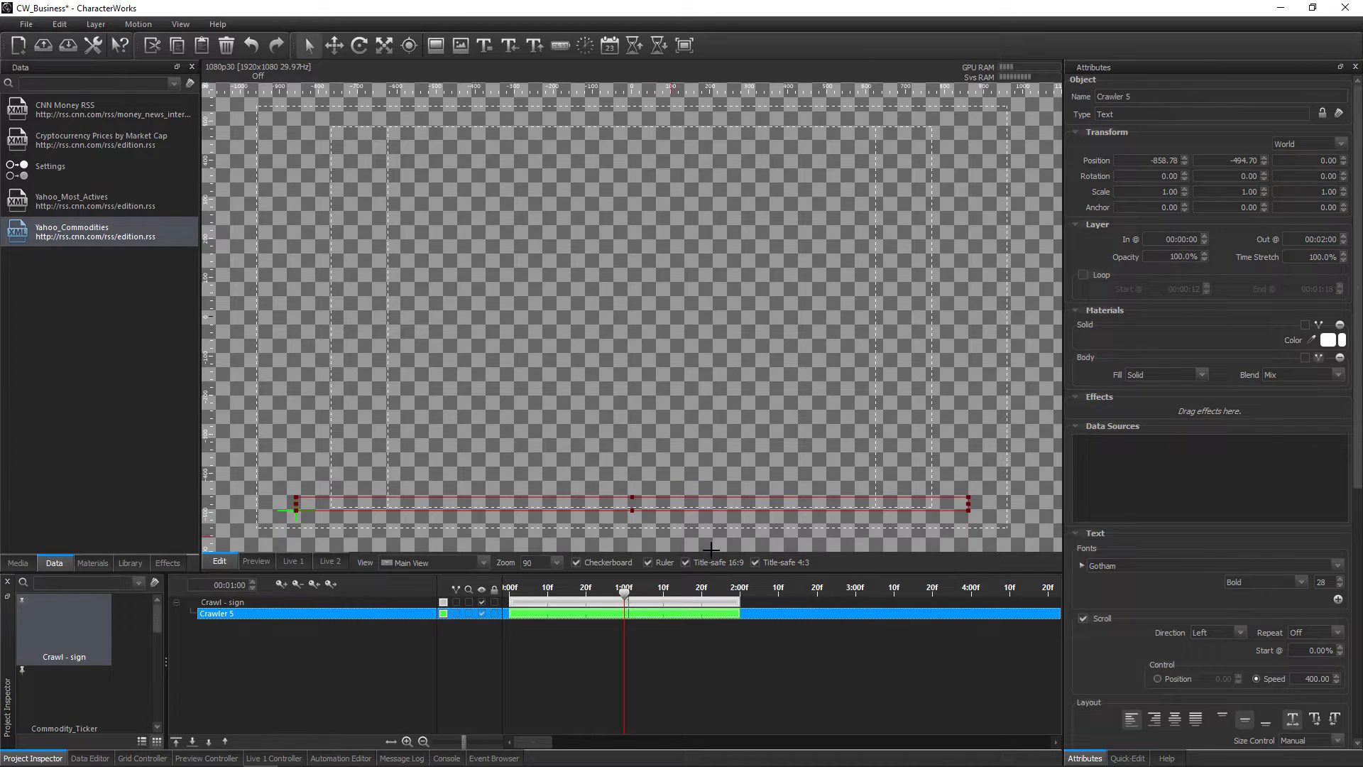
scroll(1354, 495, down, 6)
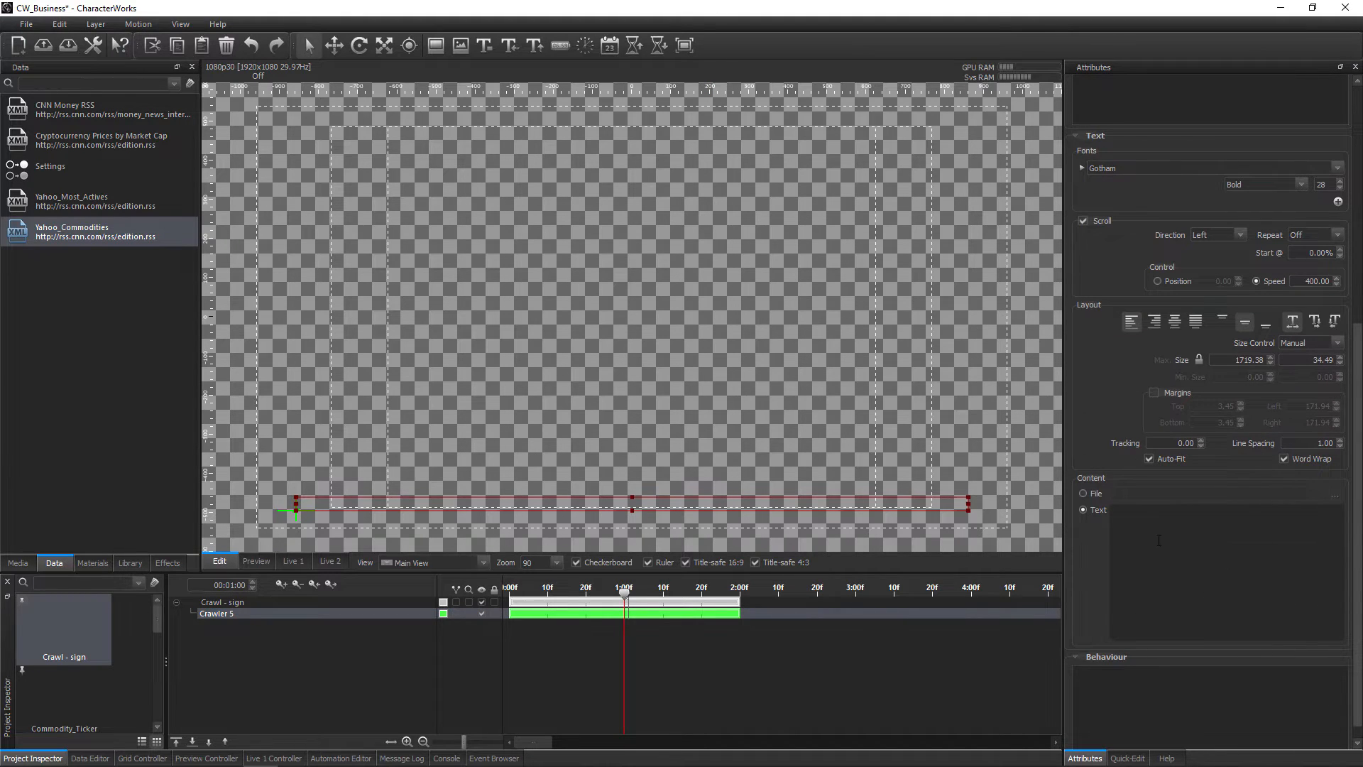
double_click(86, 241)
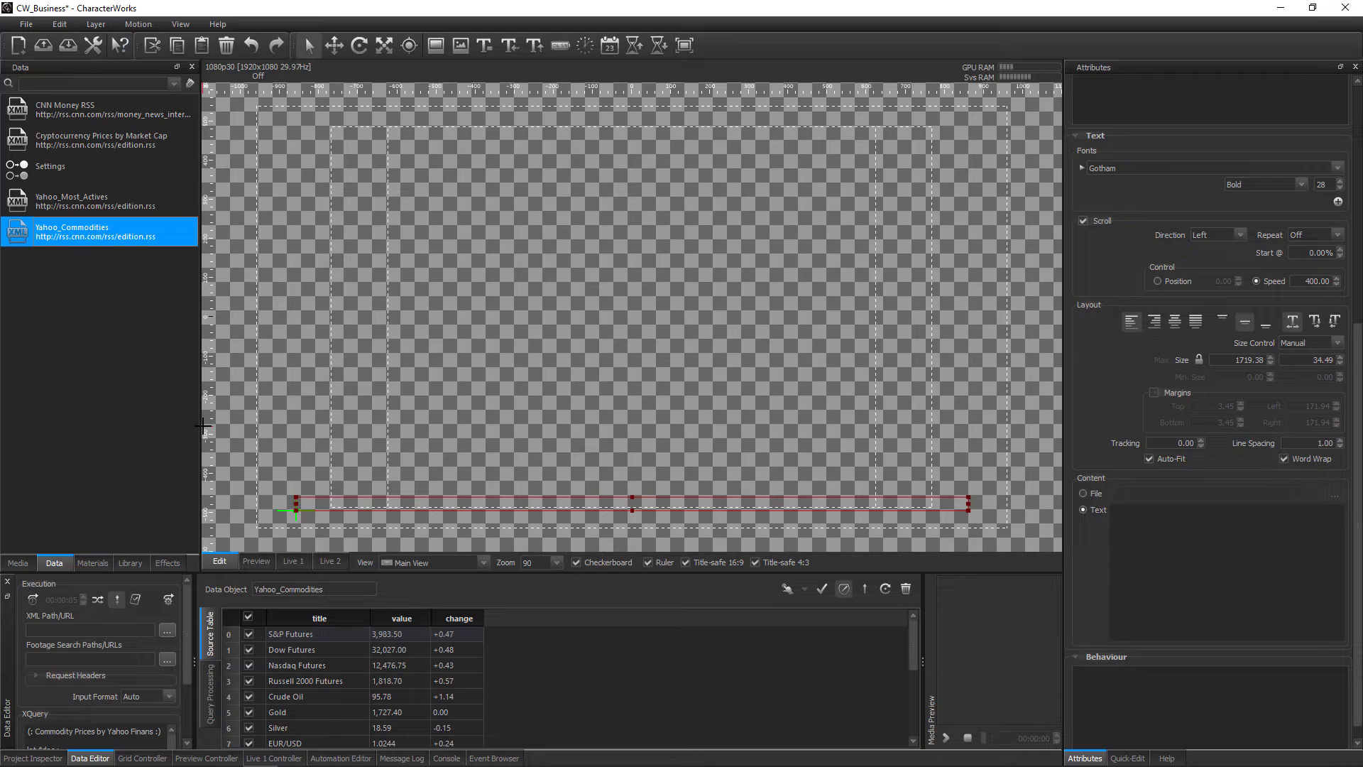
drag(285, 637, 1148, 574)
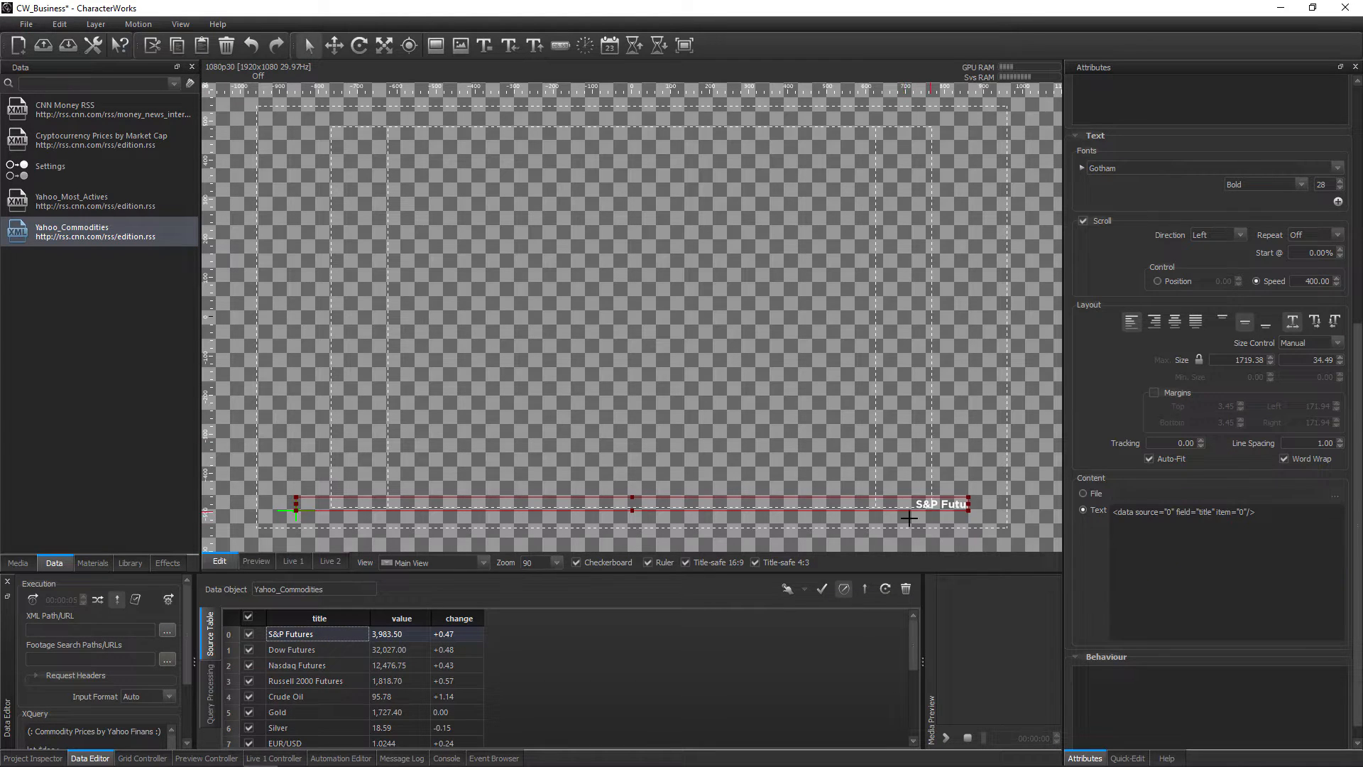
Turn off the canvas checkerboard, the ruler and both the 16:9 and 4:3 title-safe guides
click(631, 563)
click(664, 562)
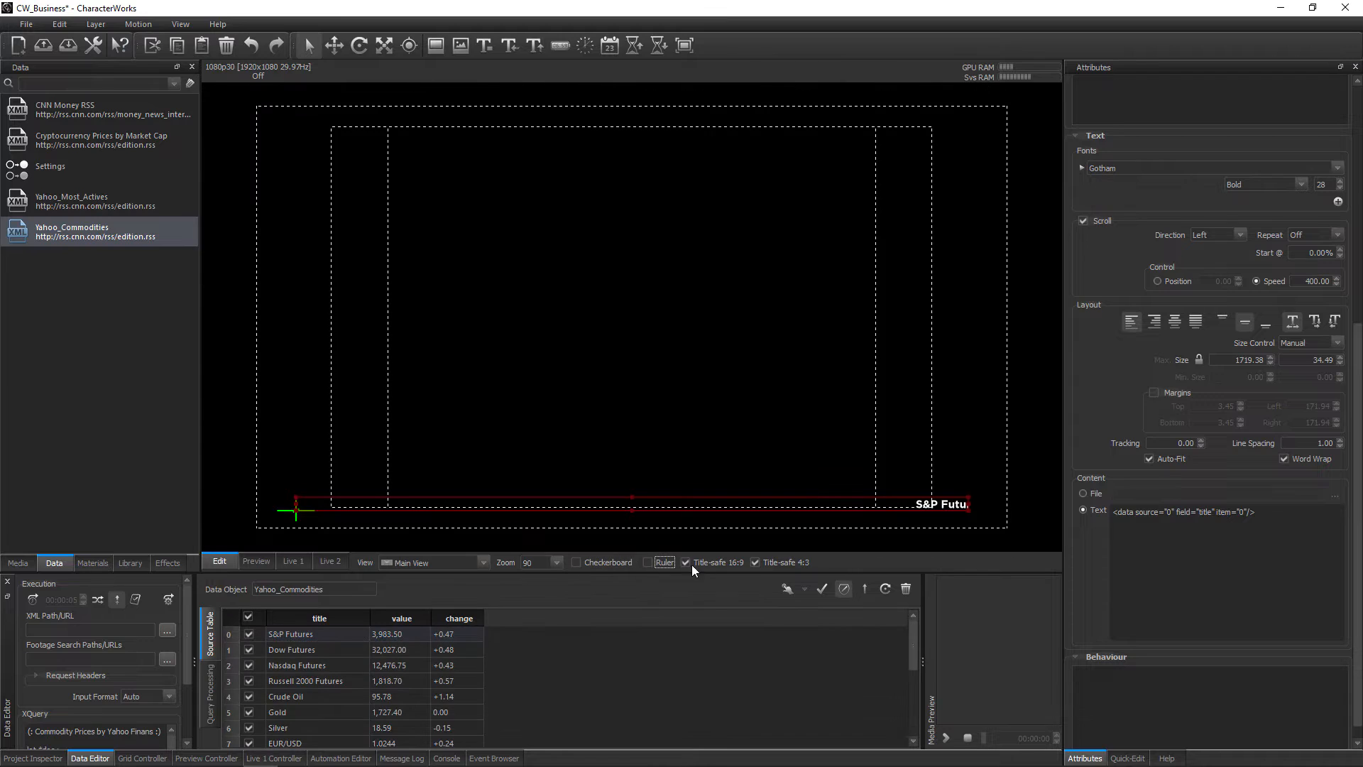
click(761, 562)
Set the crawler's scroll start to 50% and frame the S&P Futures text up close
scroll(1306, 253, up, 4)
scroll(1306, 254, up, 1)
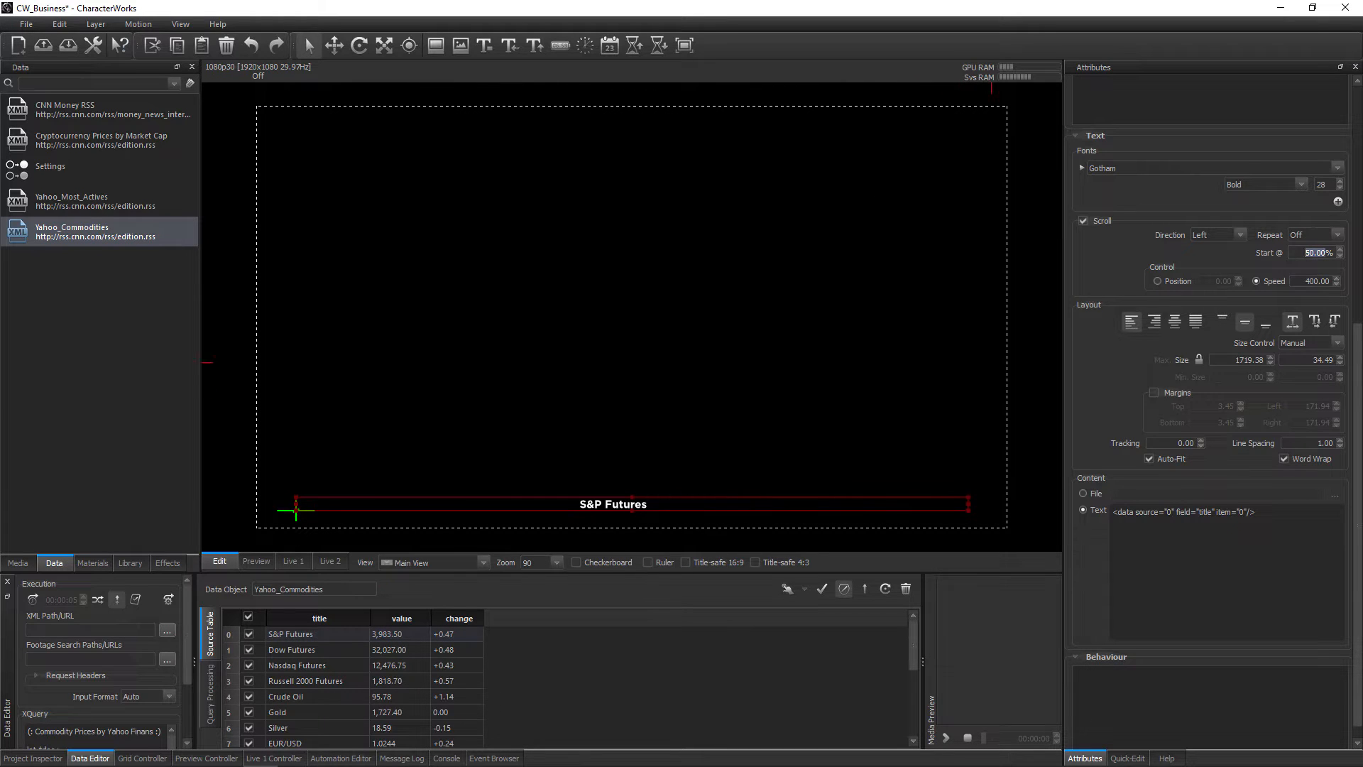
scroll(612, 455, up, 6)
drag(612, 454, 681, 330)
scroll(740, 460, up, 6)
drag(741, 460, 408, 300)
scroll(530, 377, up, 4)
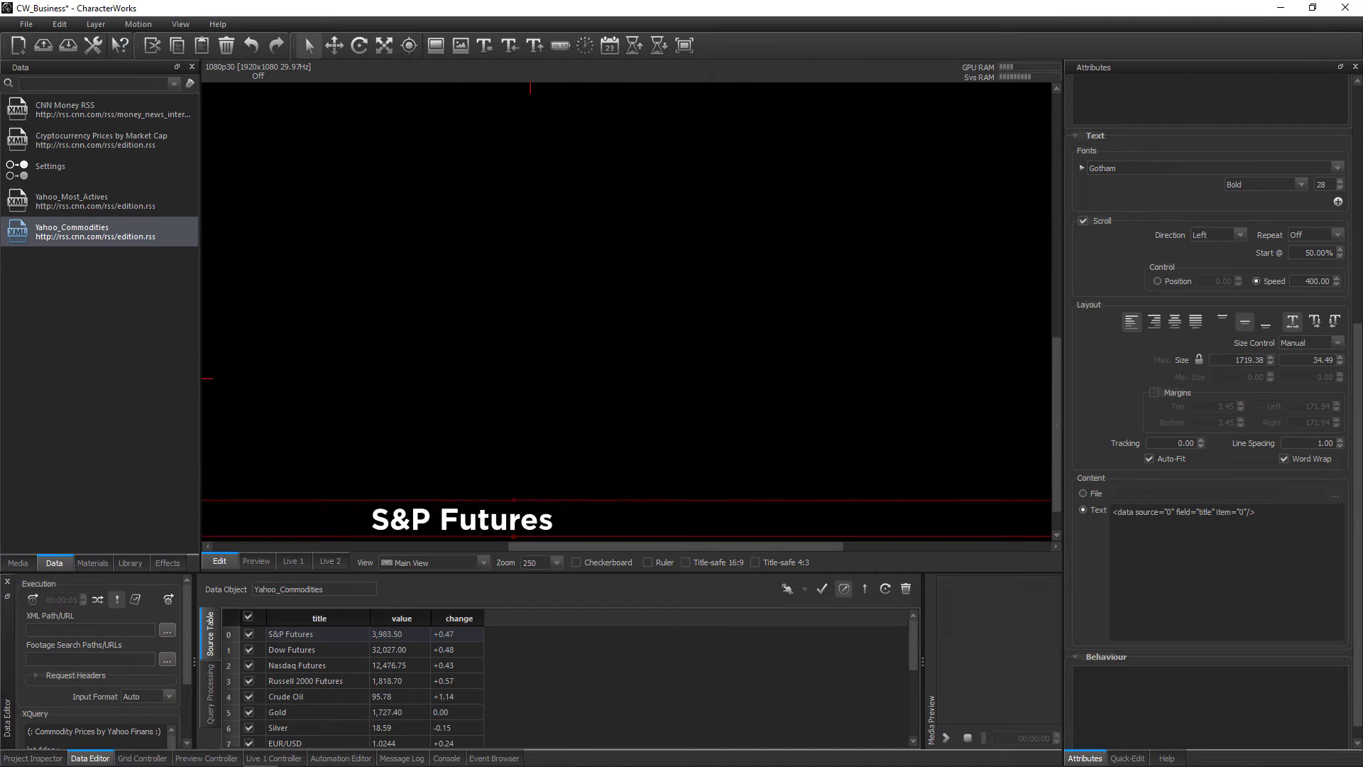
drag(530, 377, 513, 333)
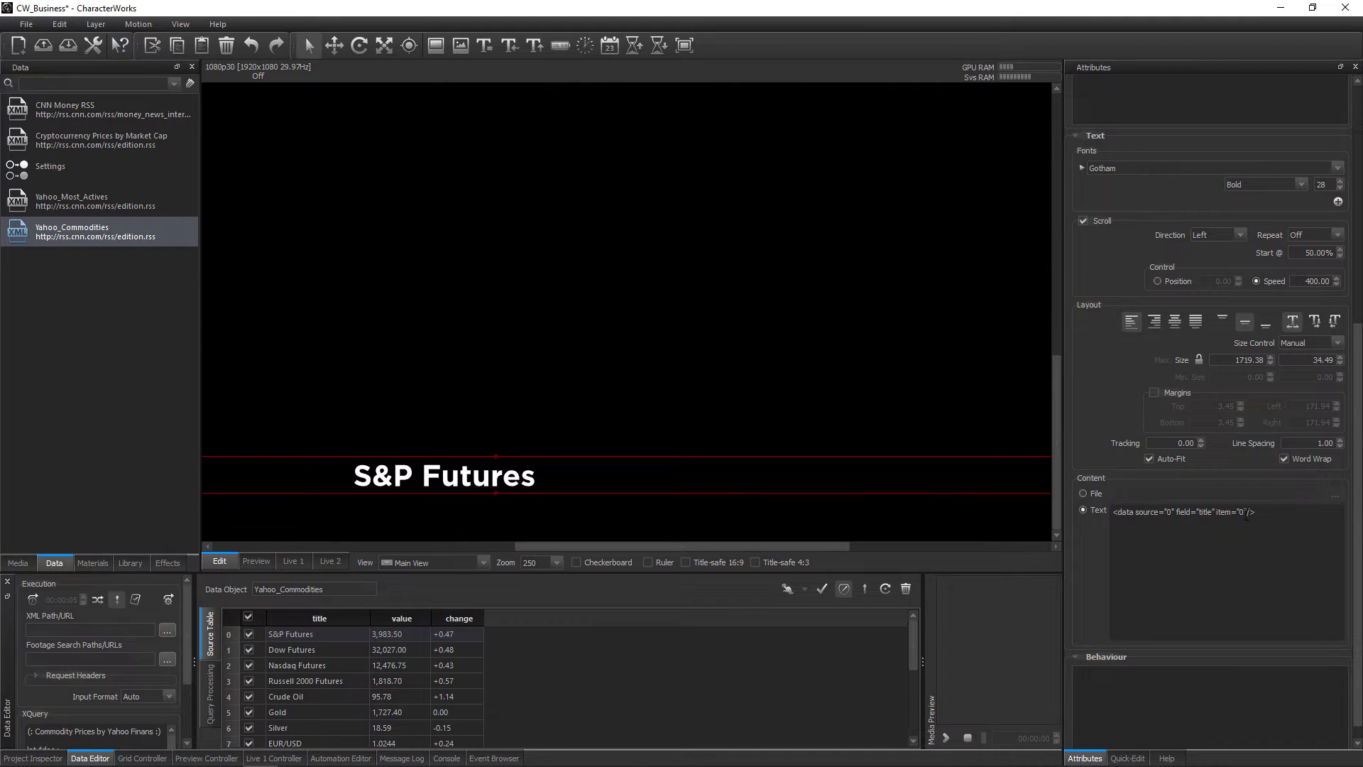
Add the attributes case="upper" and locale="en_US" to the title data tag in the crawler's text
click(1246, 514)
text(case)
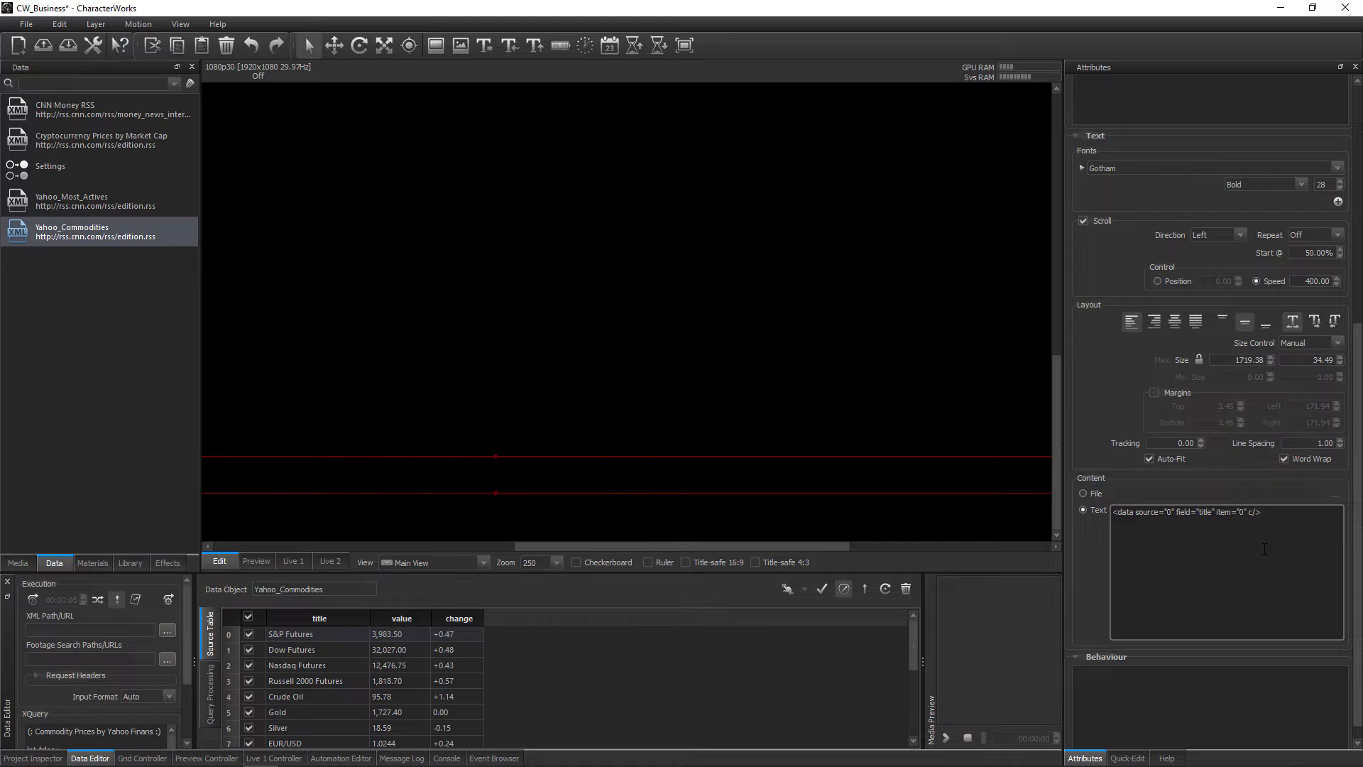
text(="upper")
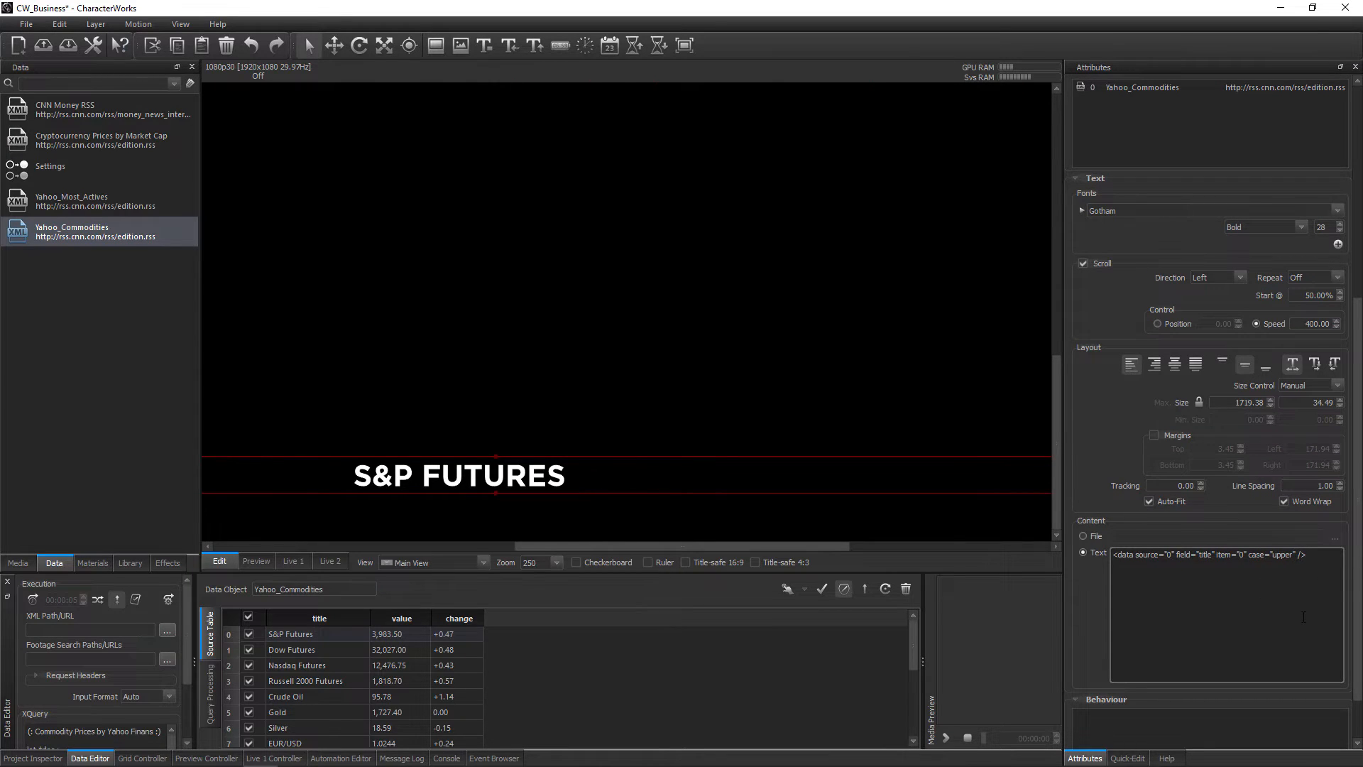
text(locale)
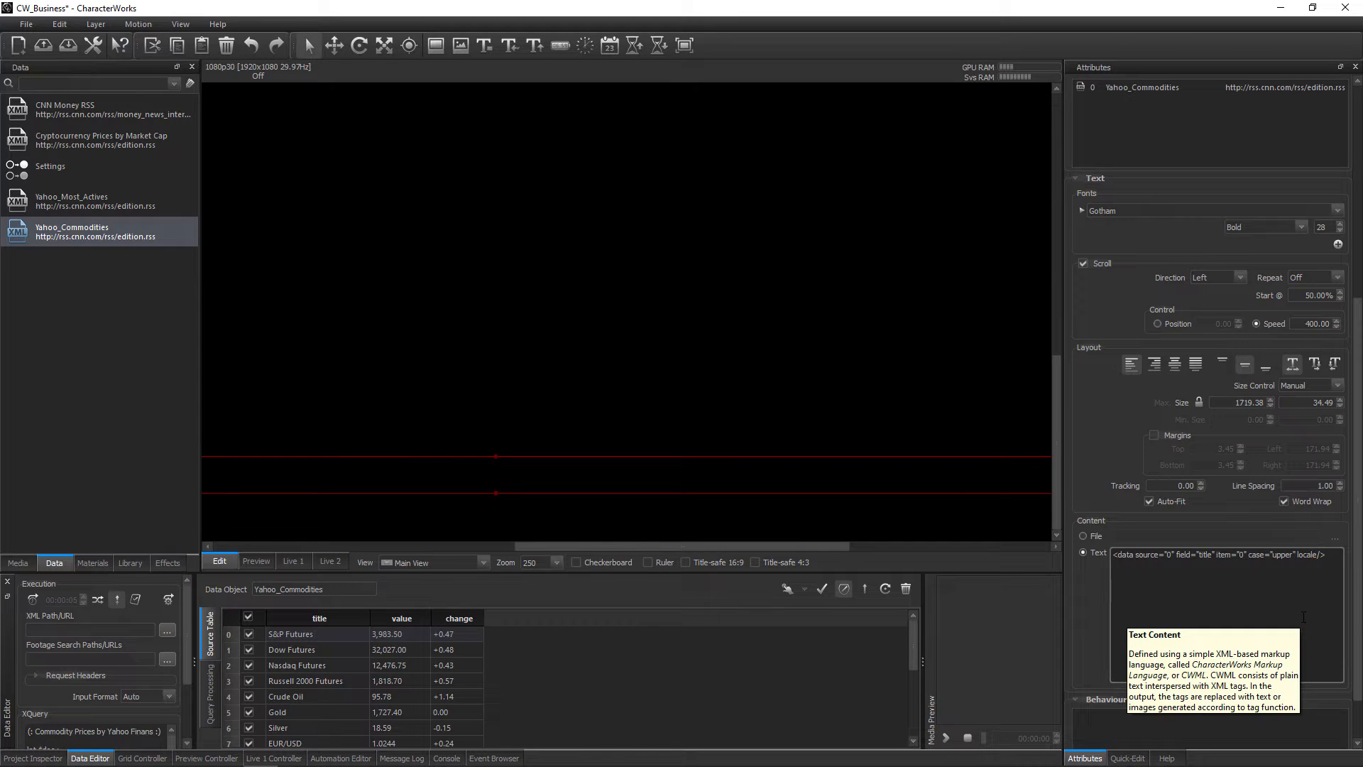
text(="en_US")
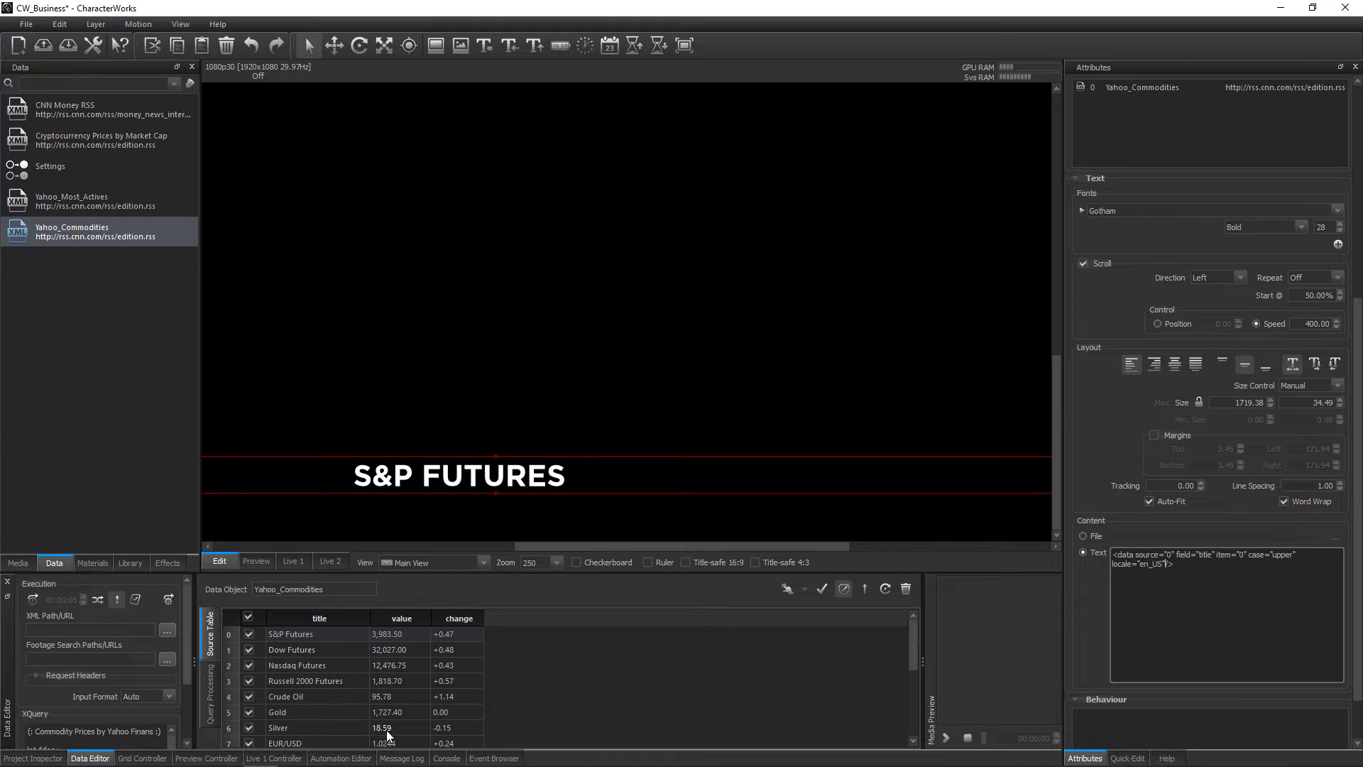
Insert the S&P Futures value cell after the title tag in the crawler's text, separated by line breaks
drag(394, 638, 1176, 589)
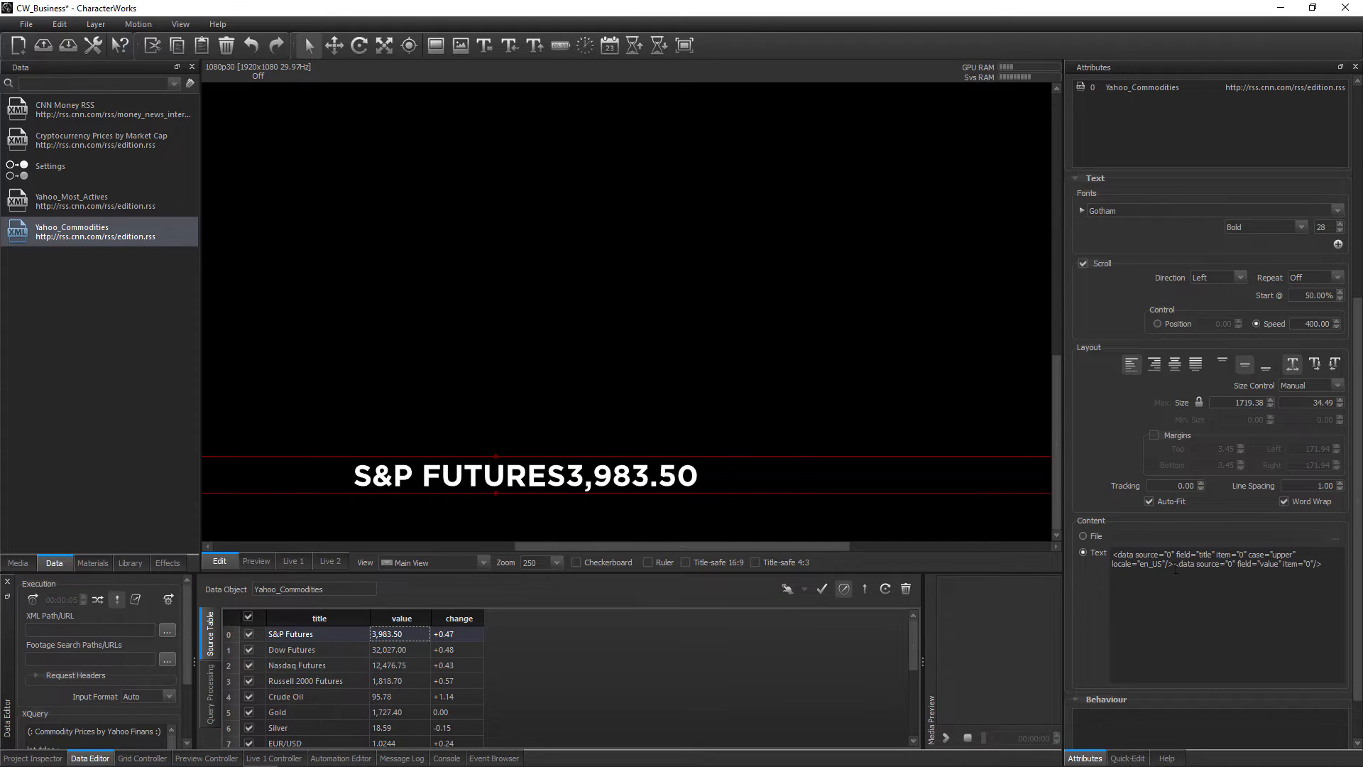
key(Return)
key(Return)
key(Return)
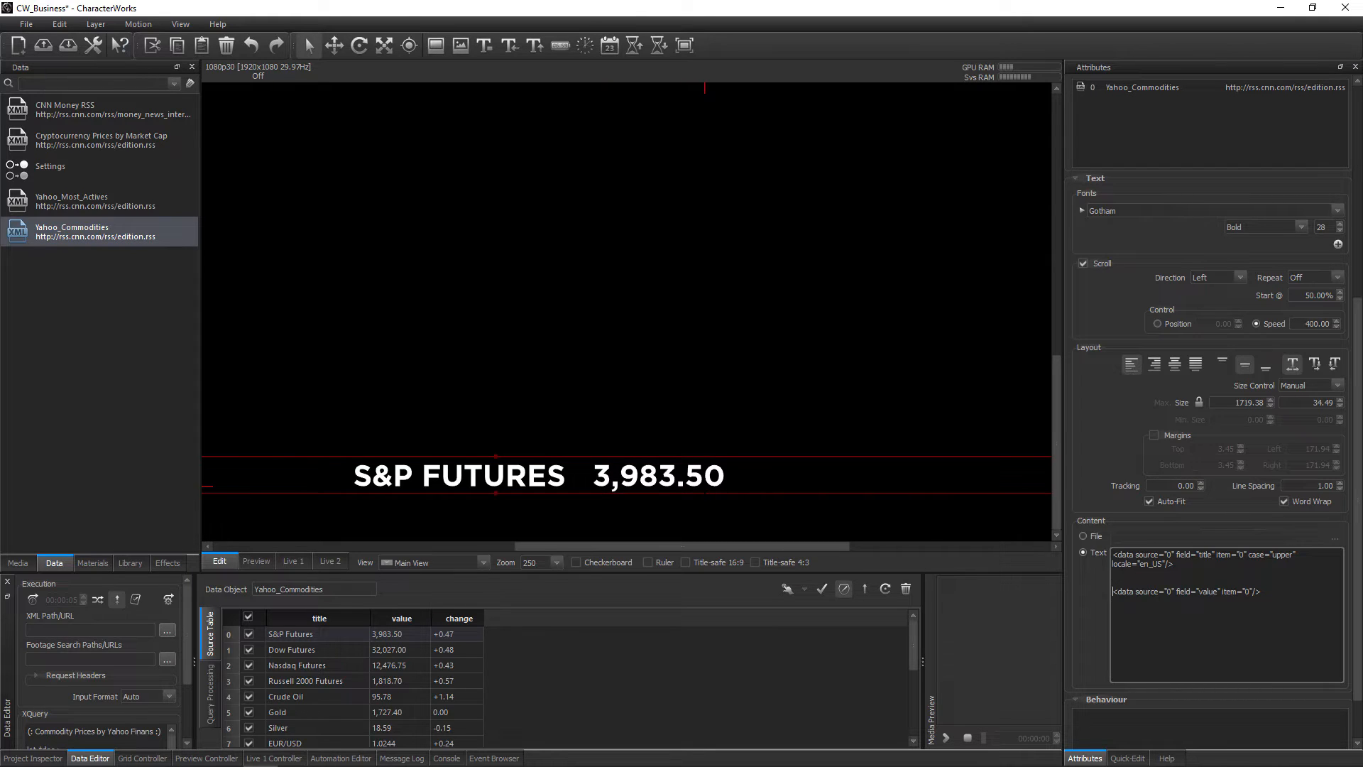
Enable only the USD/JPY row in the Yahoo_Commodities source table and update the crawler text with it
scroll(401, 707, down, 3)
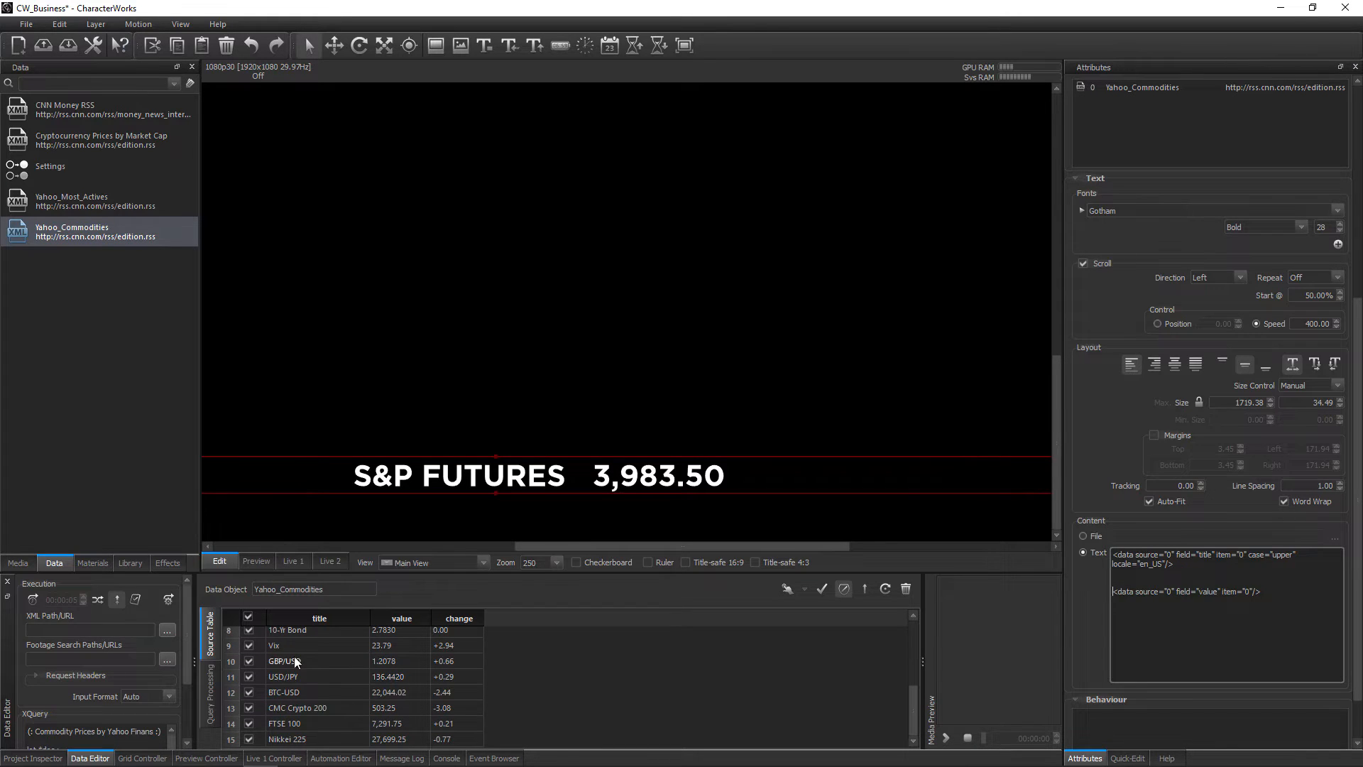
click(248, 616)
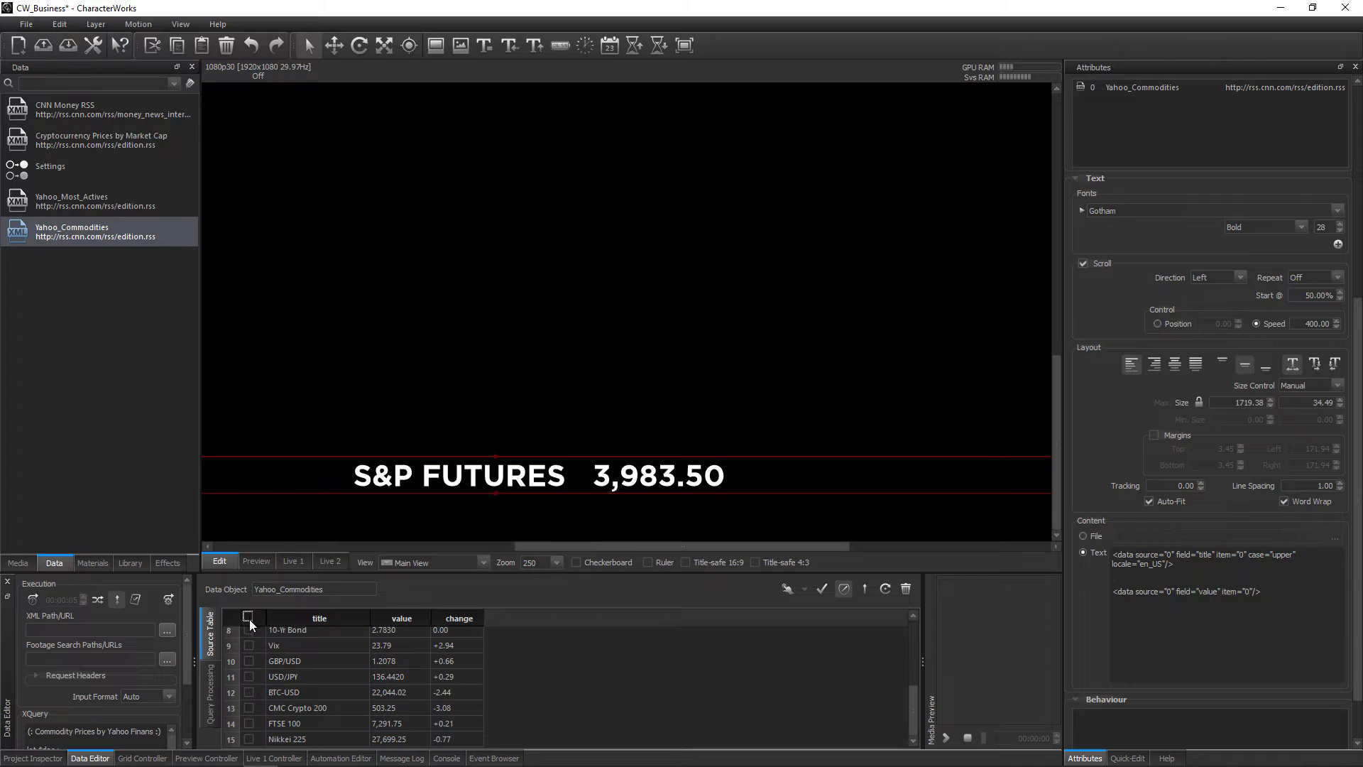
click(249, 676)
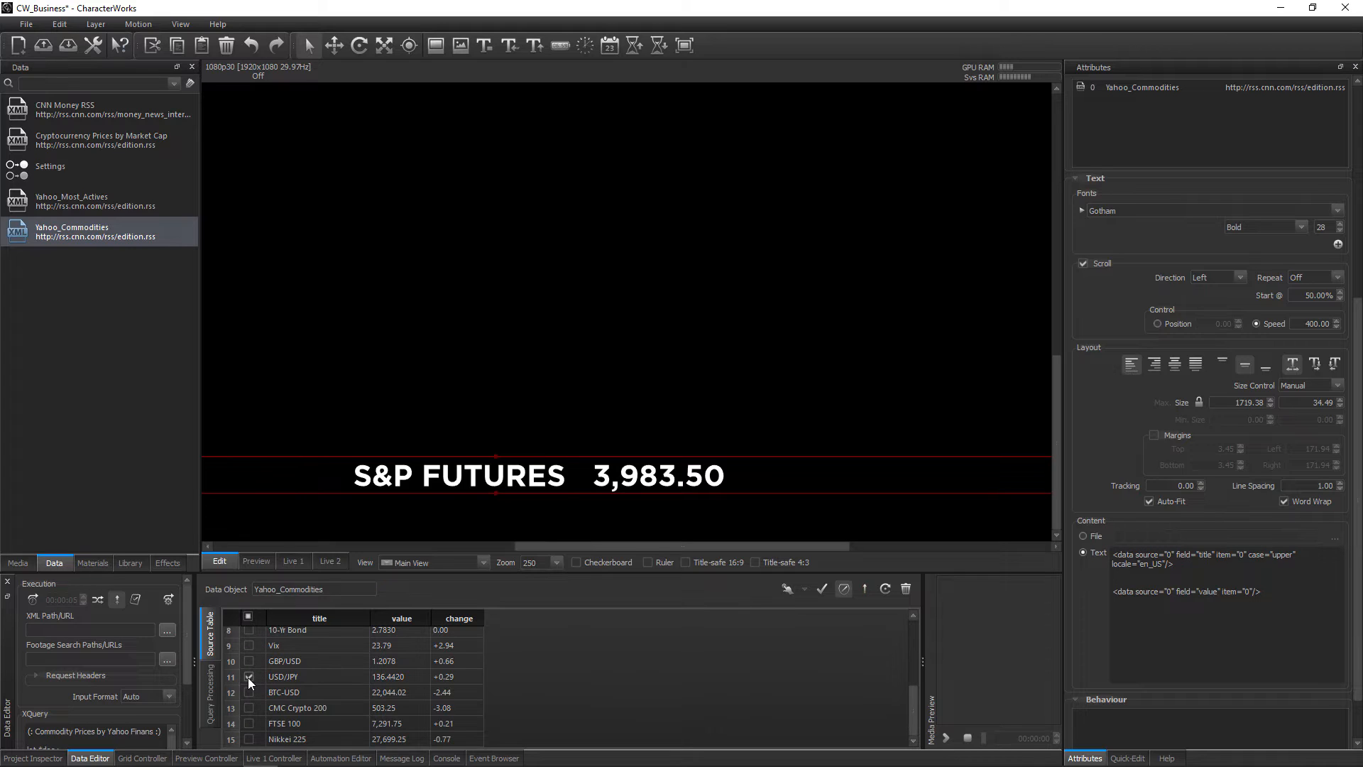
click(864, 589)
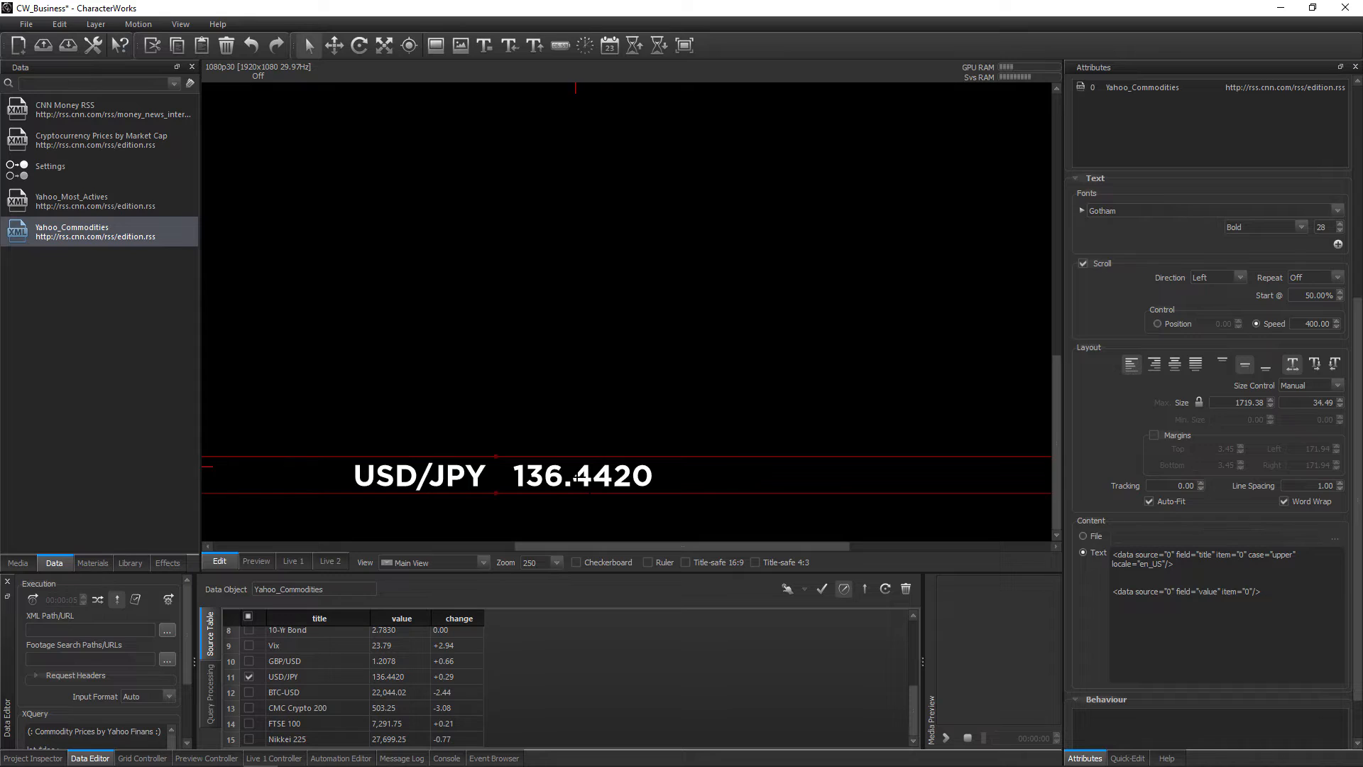
Add format="r:i.f2" to the value data tag to limit the number to two decimal places
click(1255, 592)
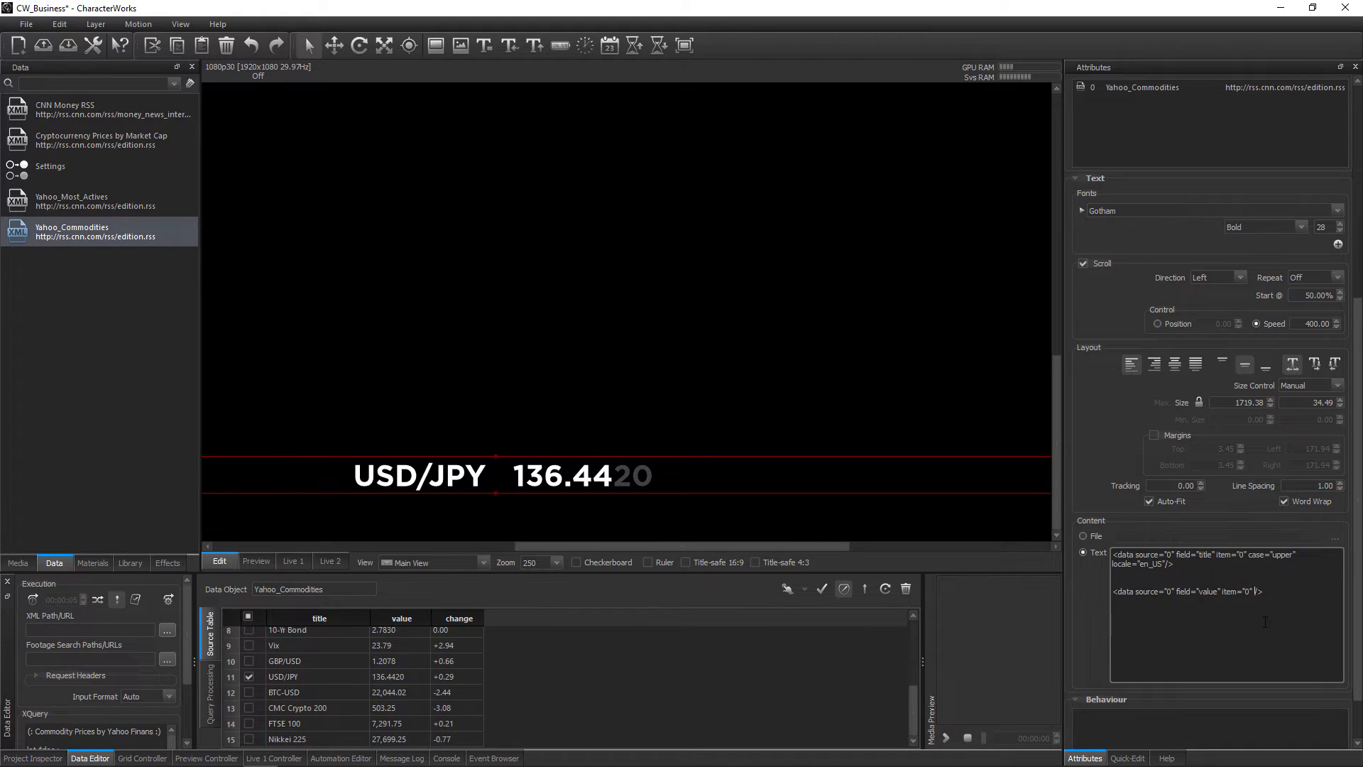
text(format="r:i)
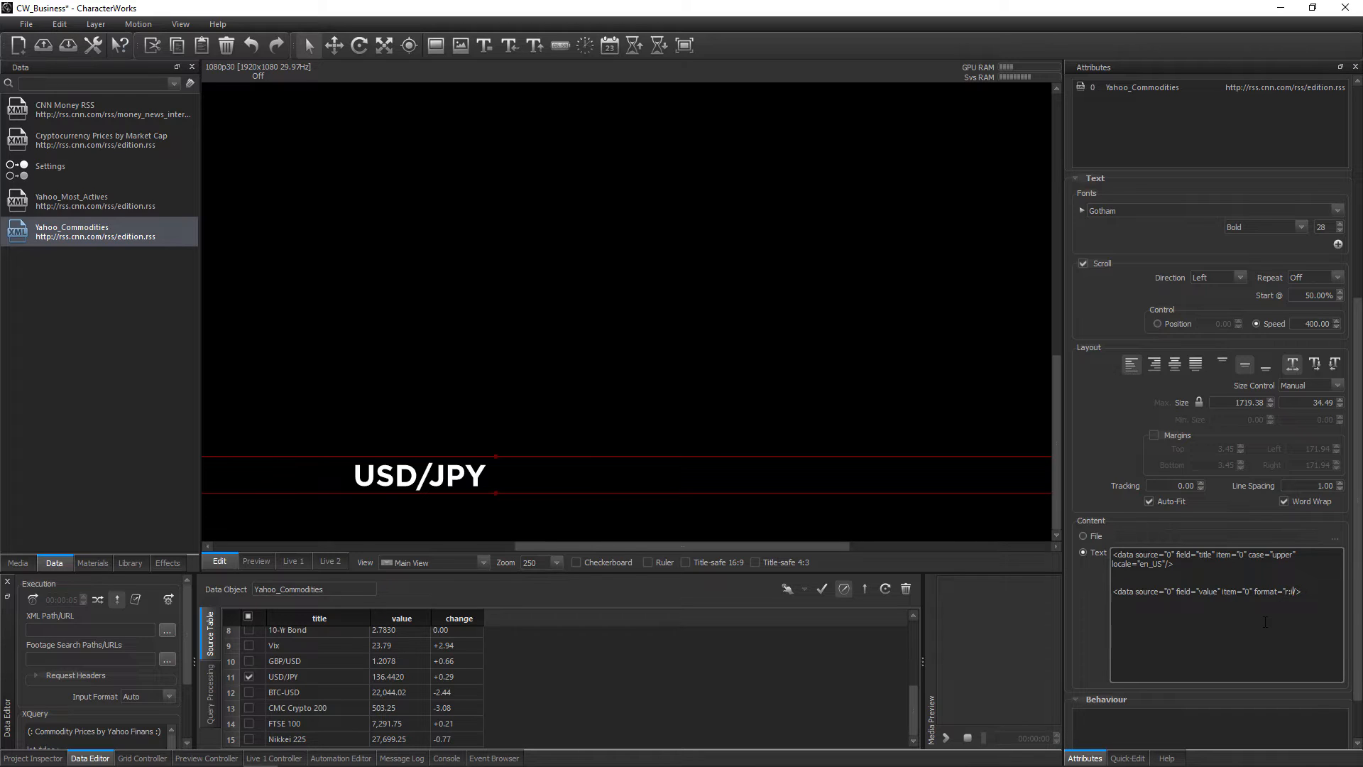
text(.f2")
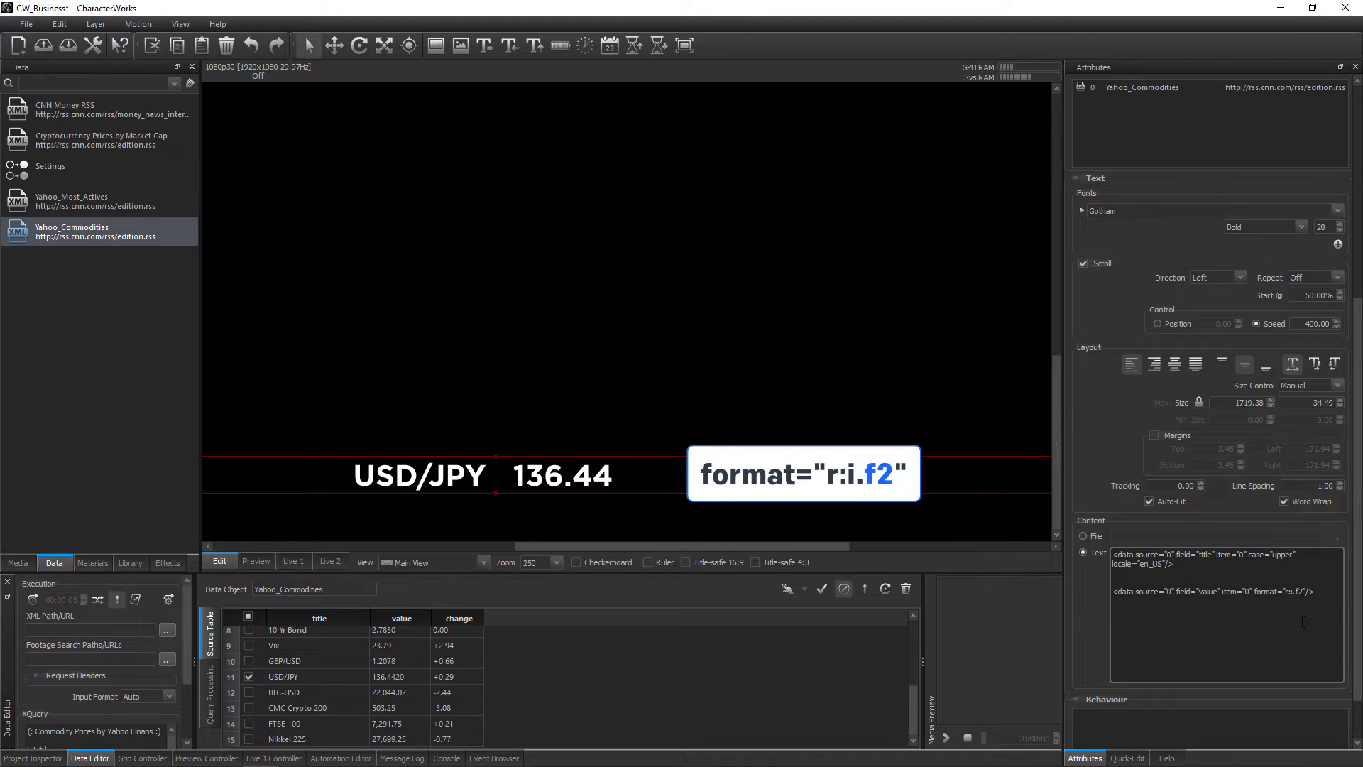
Try f3 and f1 as the decimal setting in the value tag's format and restore f2
key(BackSpace)
text(3)
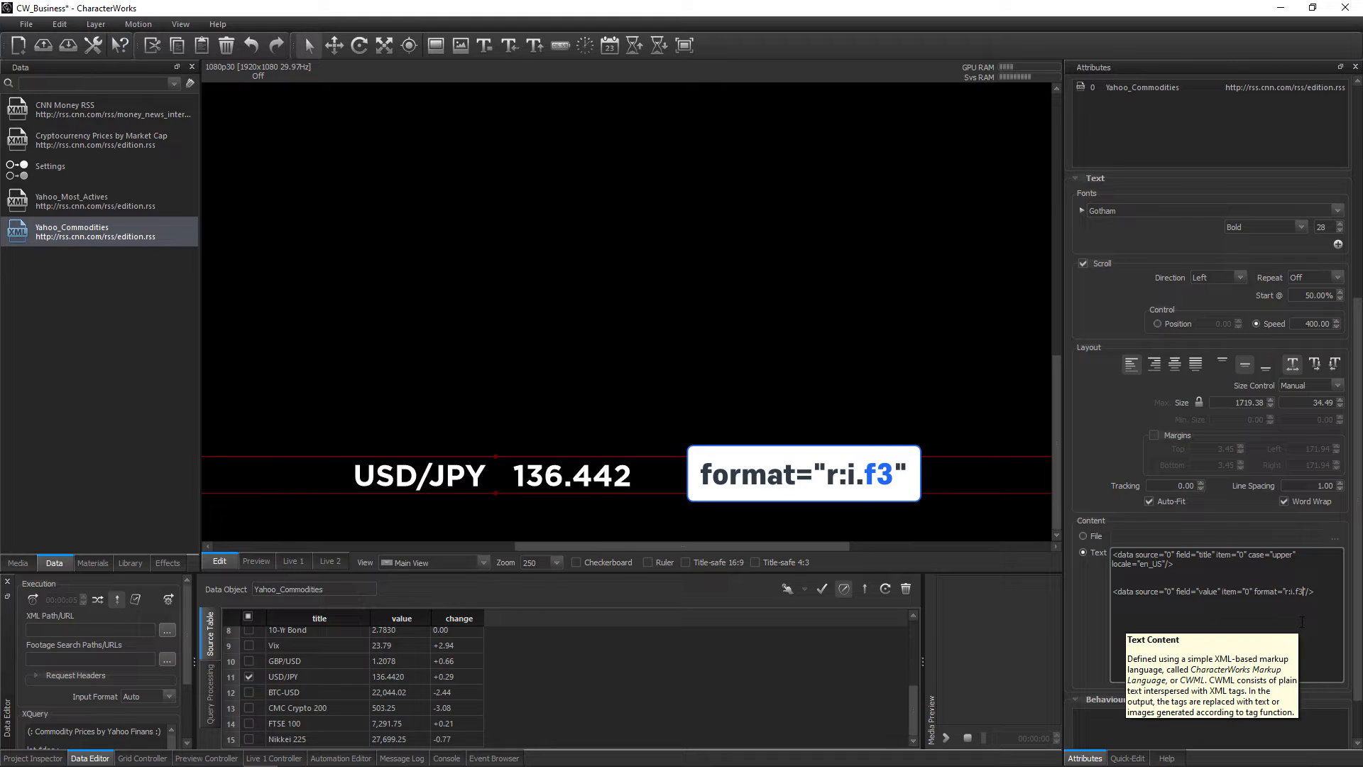
key(BackSpace)
text(1)
key(BackSpace)
text(2)
Place the down arrow footage on the canvas above the USD/JPY text
scroll(628, 536, down, 2)
click(18, 563)
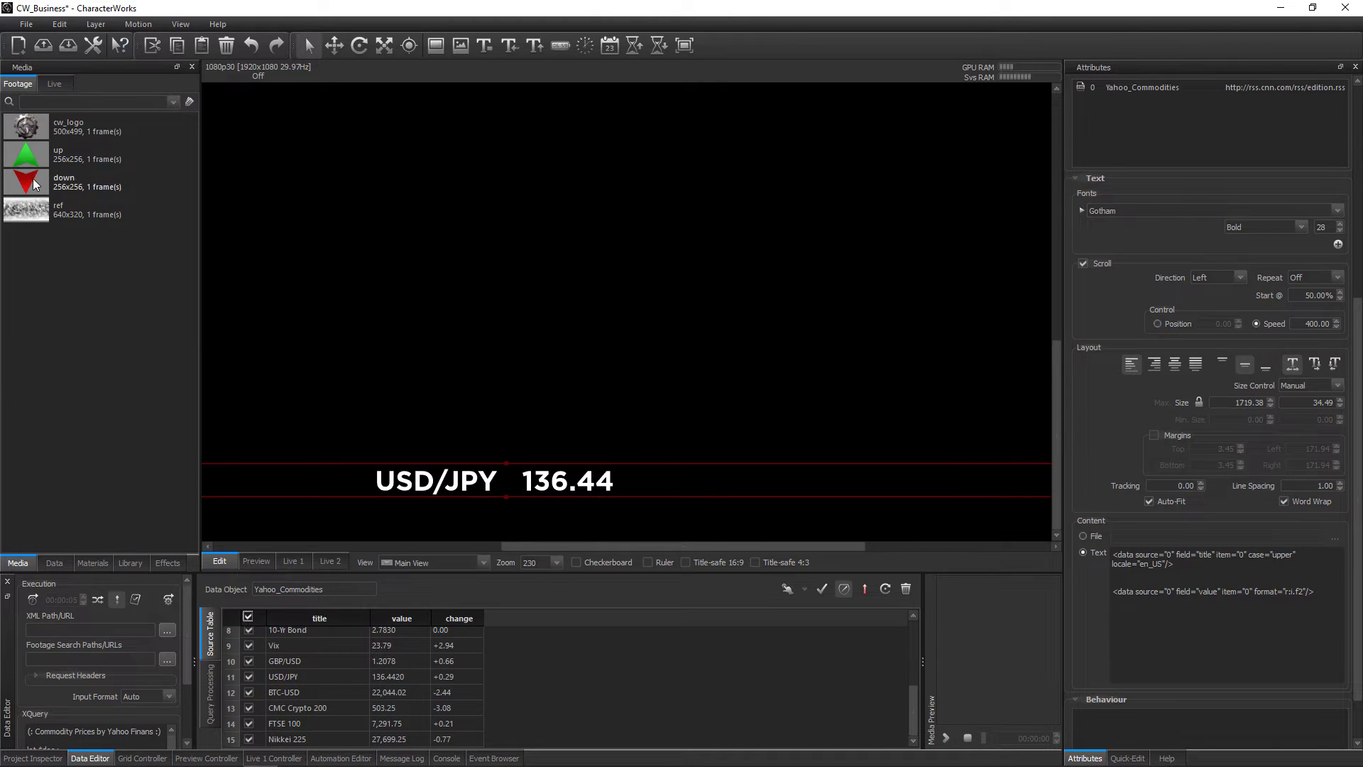
drag(34, 183, 489, 322)
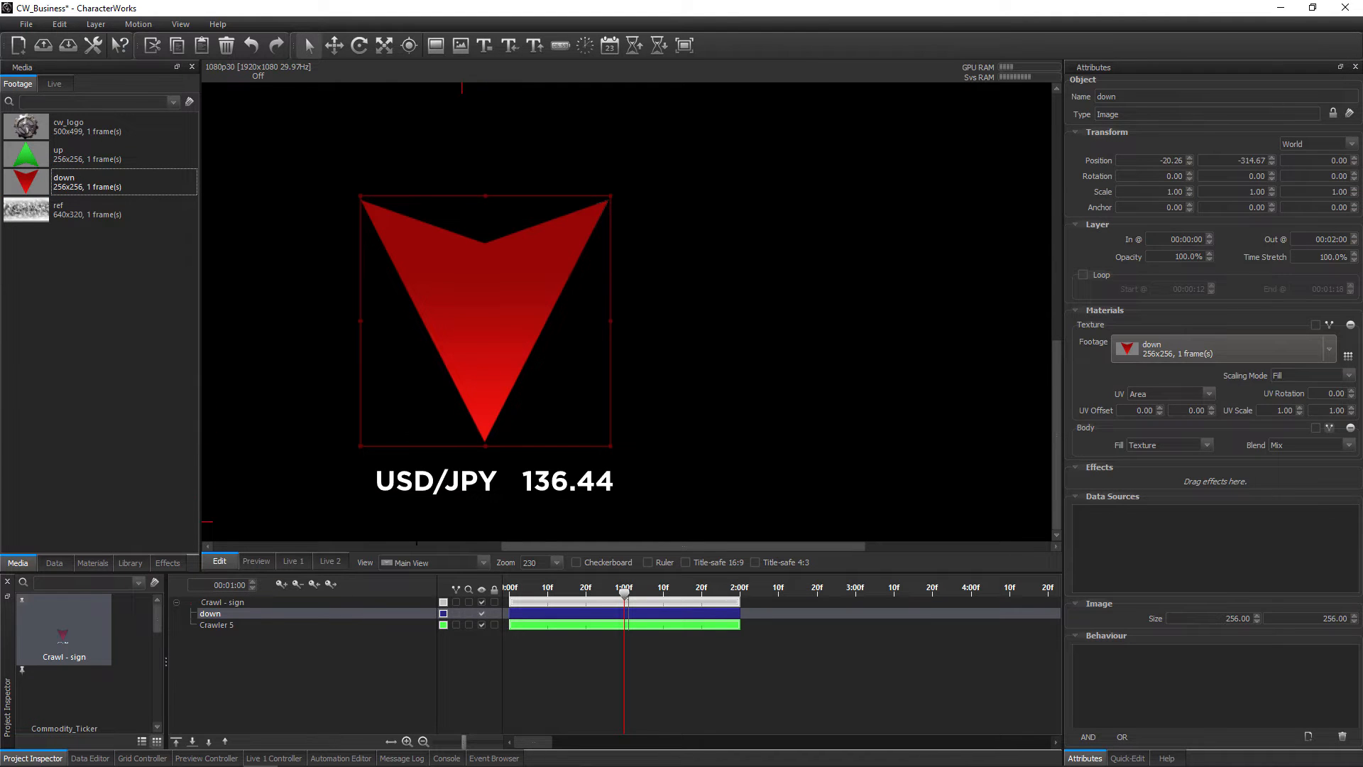
Insert the down arrow image from the canvas as an inline child in Crawler 5's text, before the value tag
click(217, 624)
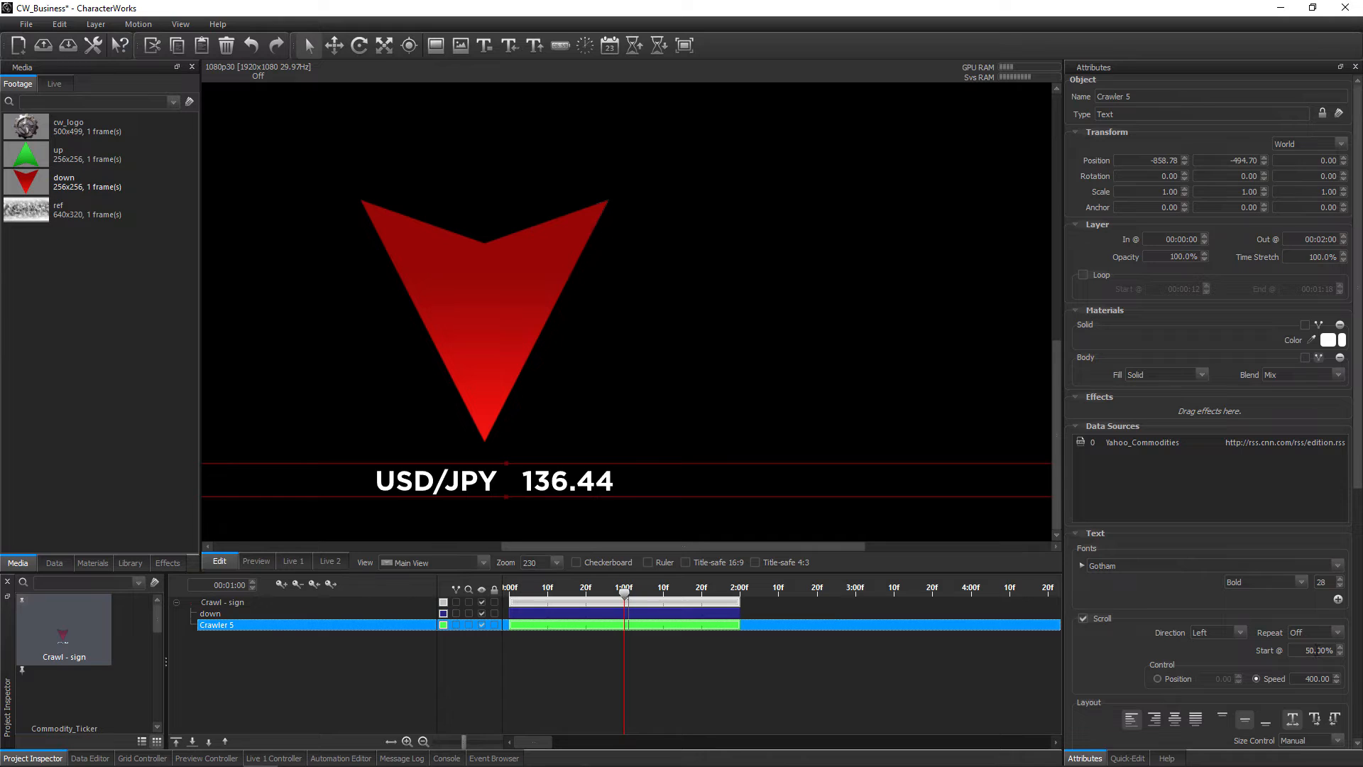
scroll(1355, 685, down, 5)
shift+click(524, 322)
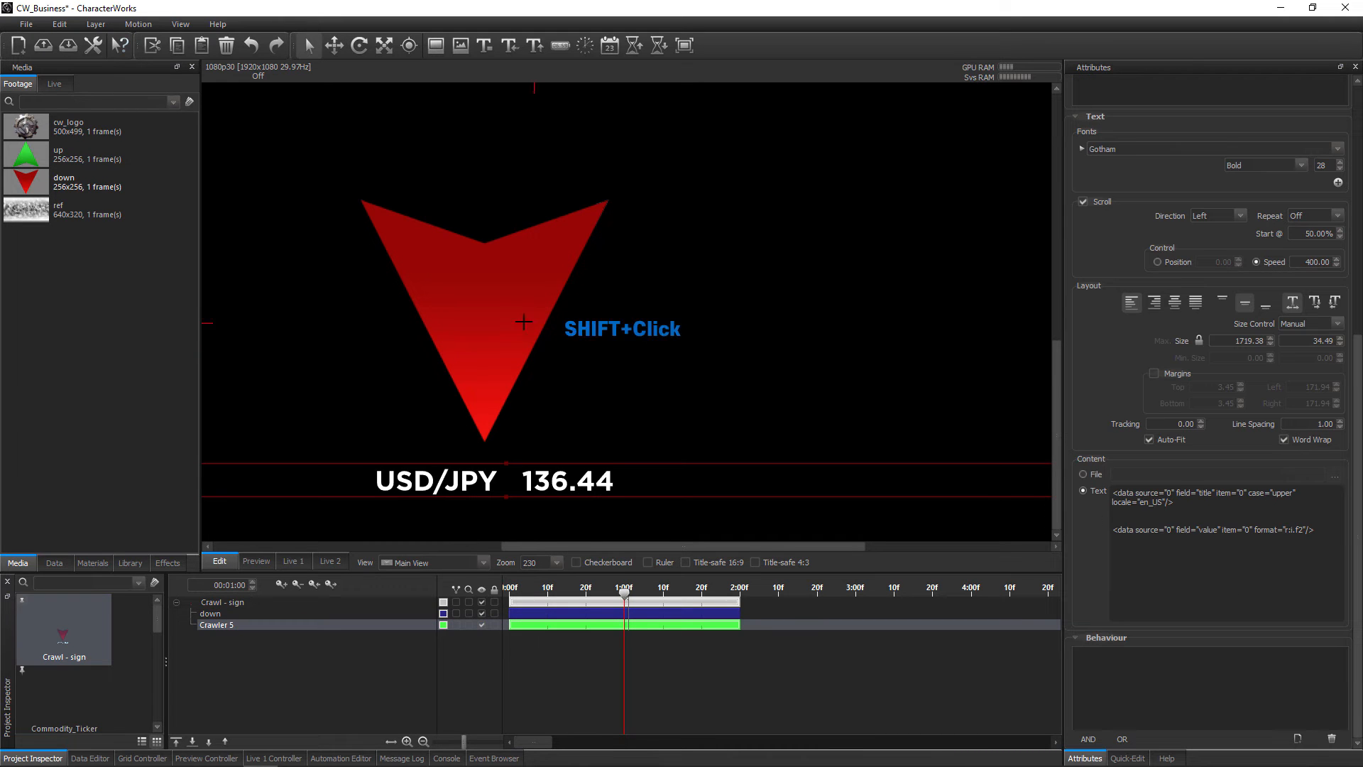
mouse_move(524, 322)
mouse_down()
mouse_move(487, 326)
mouse_move(1063, 524)
mouse_move(1121, 522)
mouse_up()
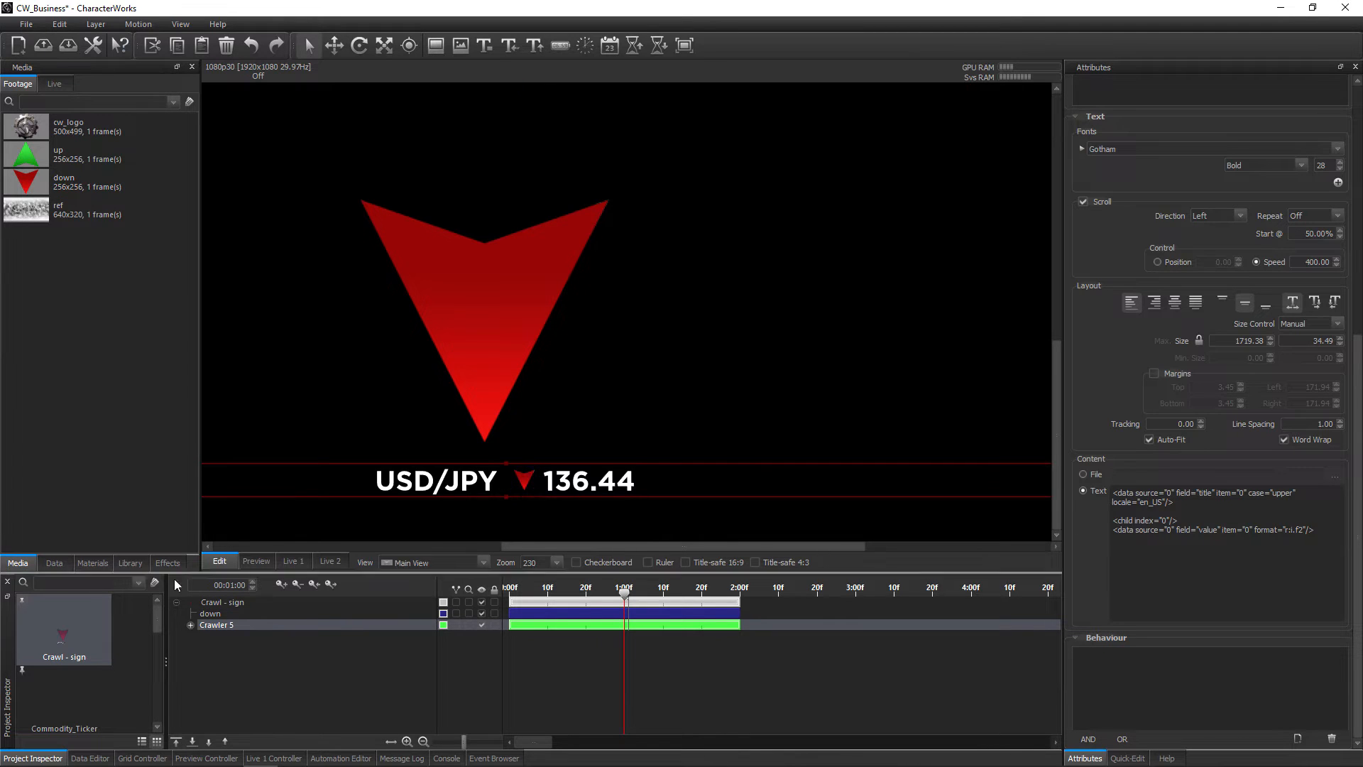
Rename the crawler's inline down arrow as neg and add the up arrow footage as another child of Crawler 5
click(190, 624)
click(220, 636)
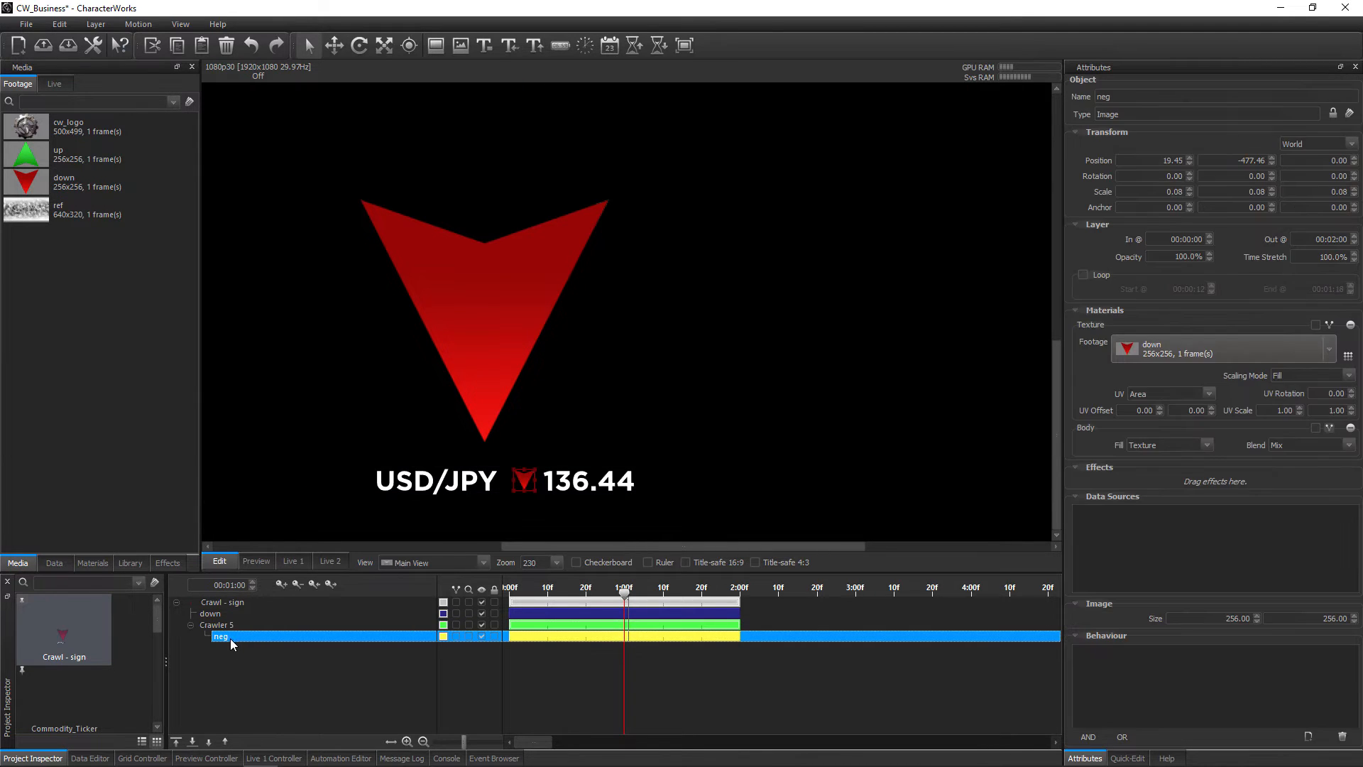
drag(28, 157, 231, 623)
Delete the standalone down arrow layer, keeping the arrow images nested under Crawler 5
click(237, 613)
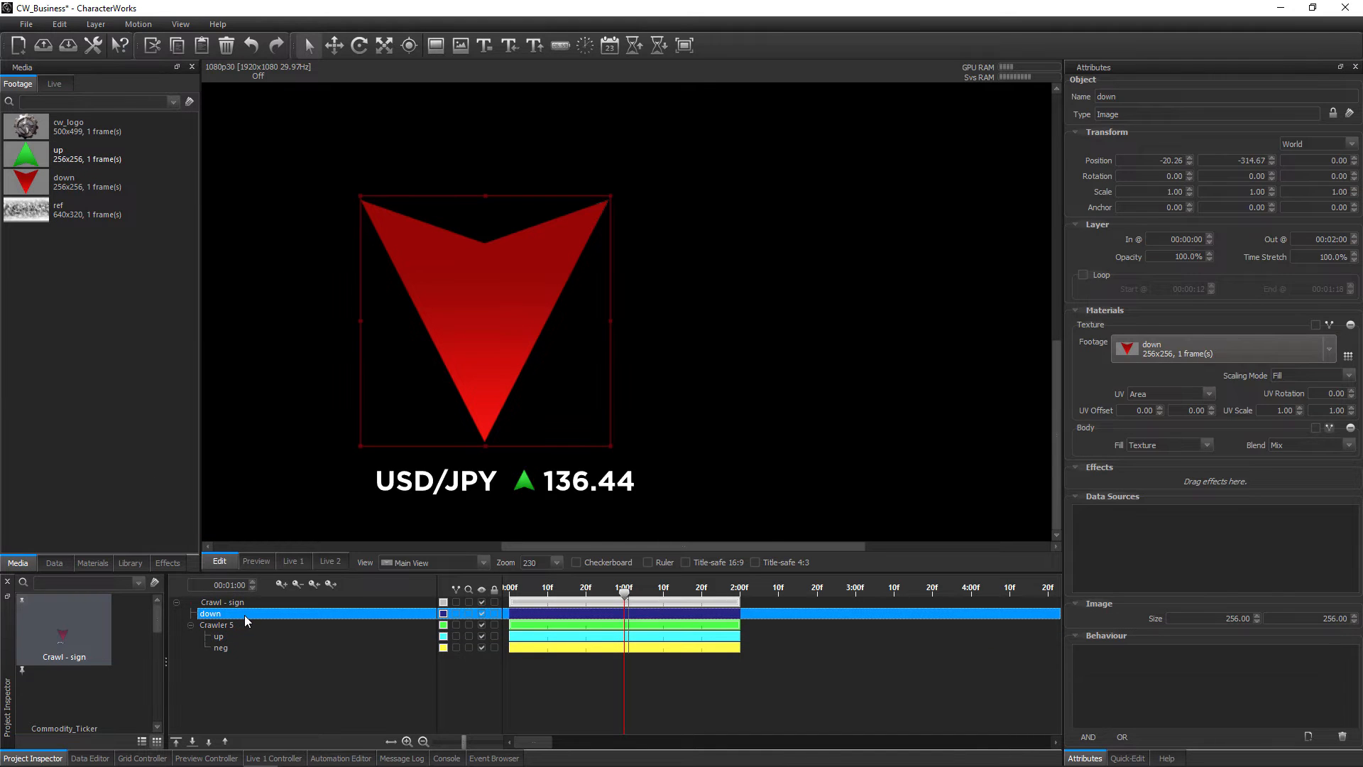
key(Delete)
click(244, 615)
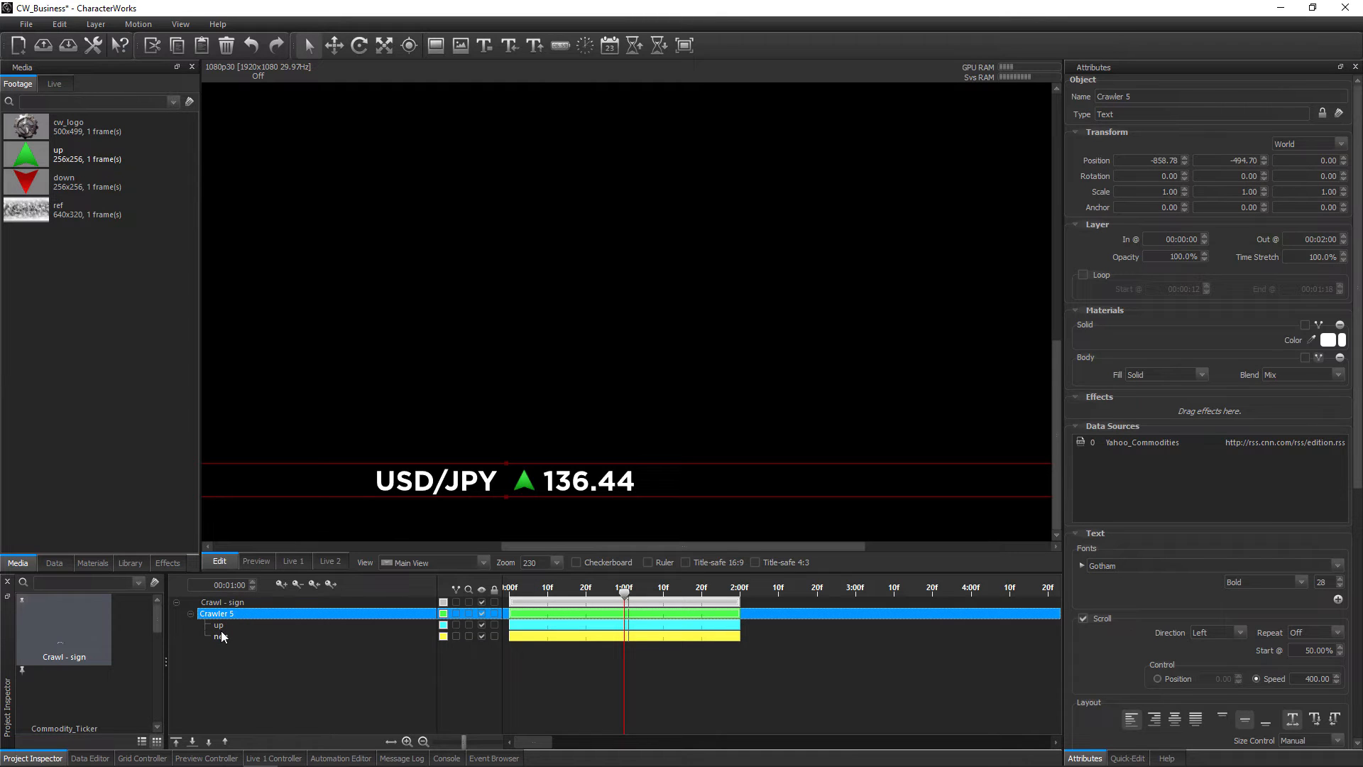
Rename Crawler 5's inline up arrow child as pos
click(219, 625)
click(220, 625)
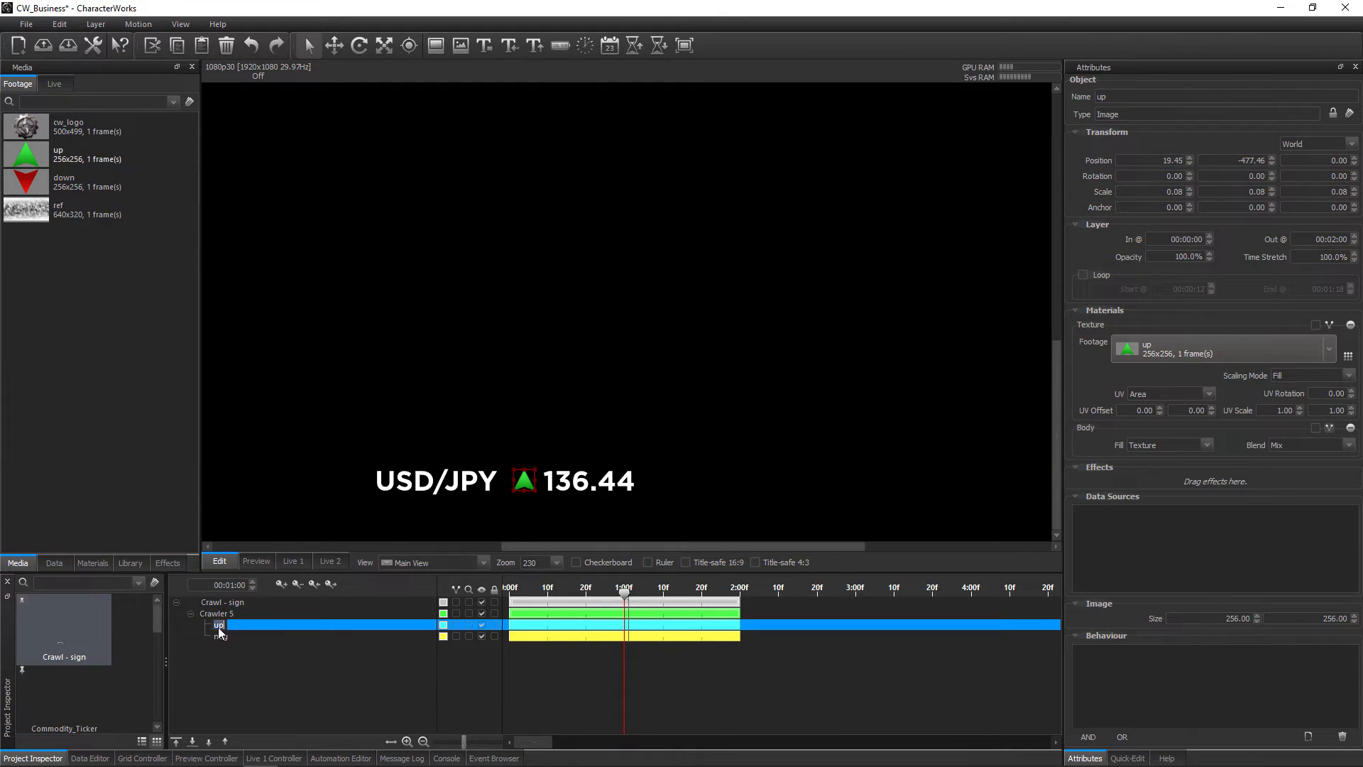
text(pos)
click(224, 636)
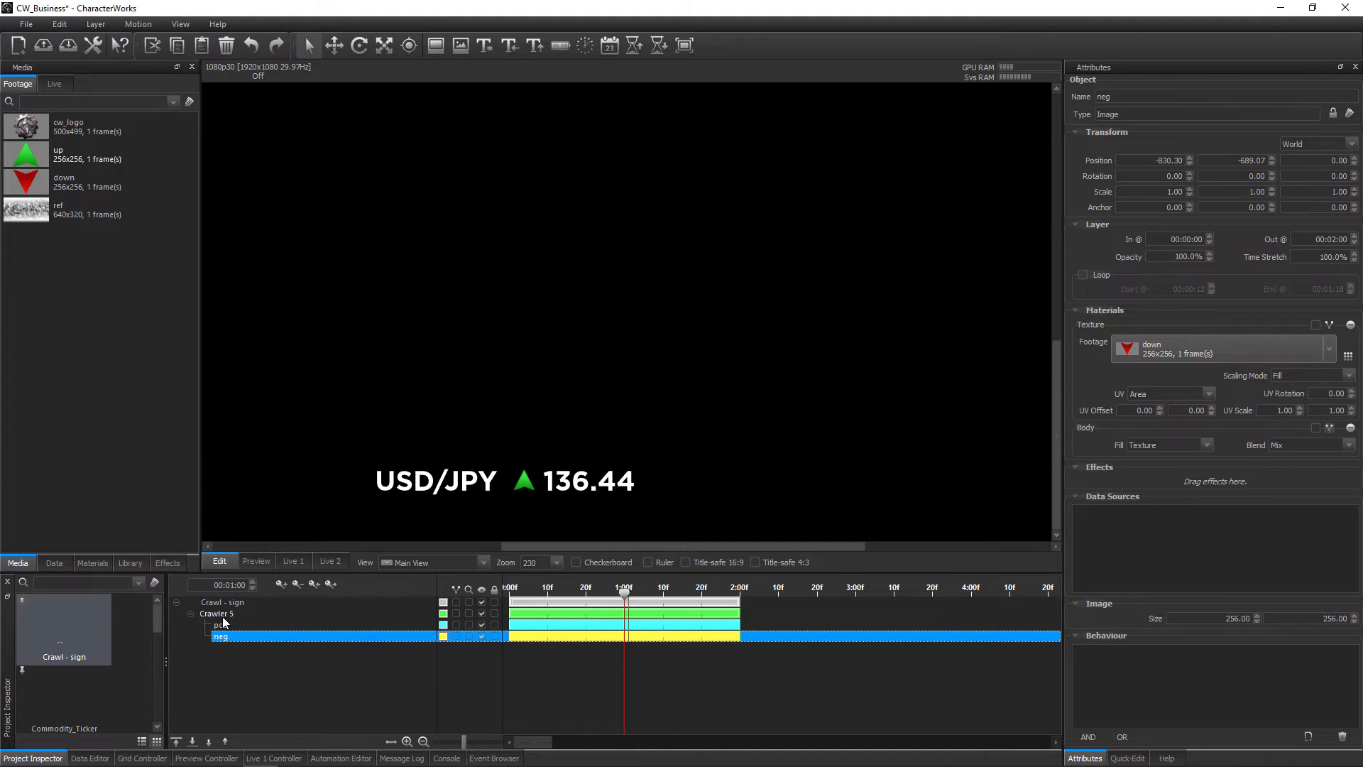
Replace the index attribute in the child tag of Crawler 5's text with a field attribute
click(216, 613)
click(1355, 667)
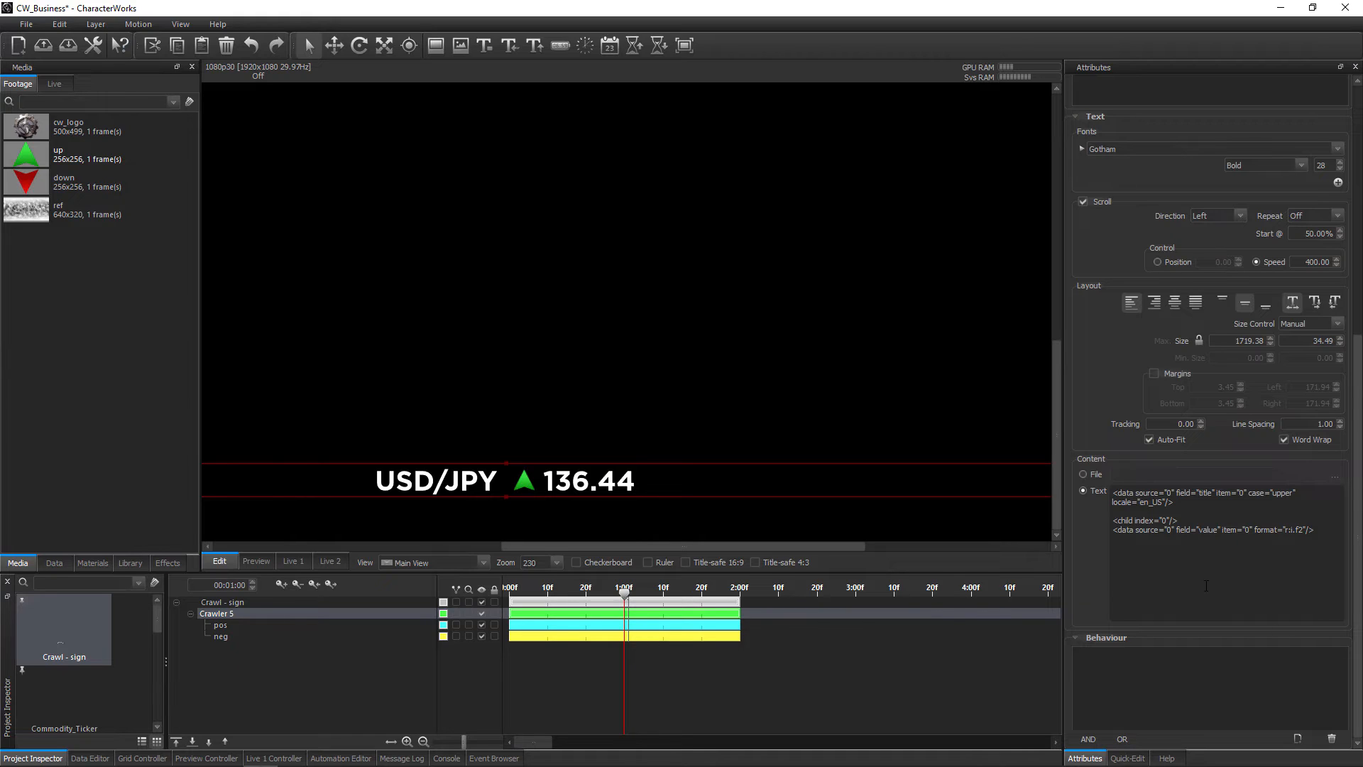
drag(1172, 520, 1135, 521)
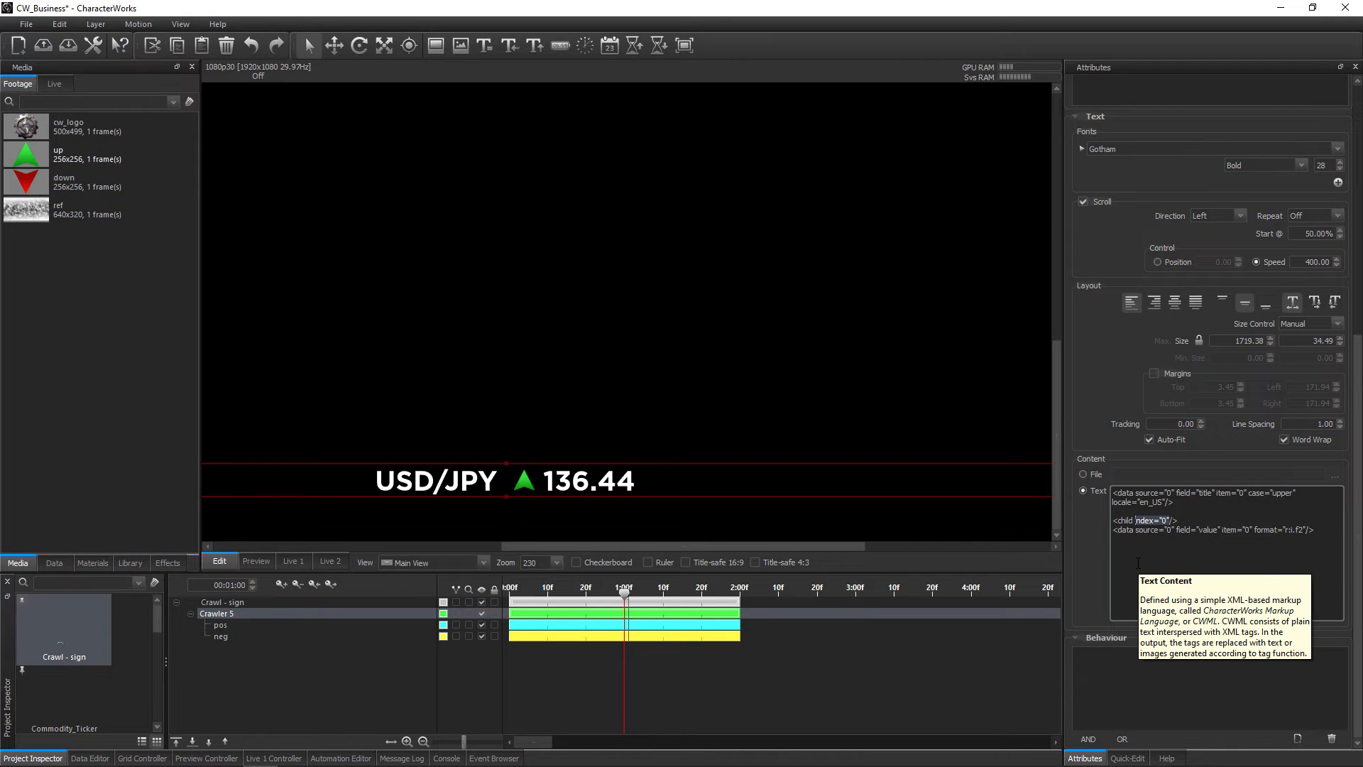
text(fiel)
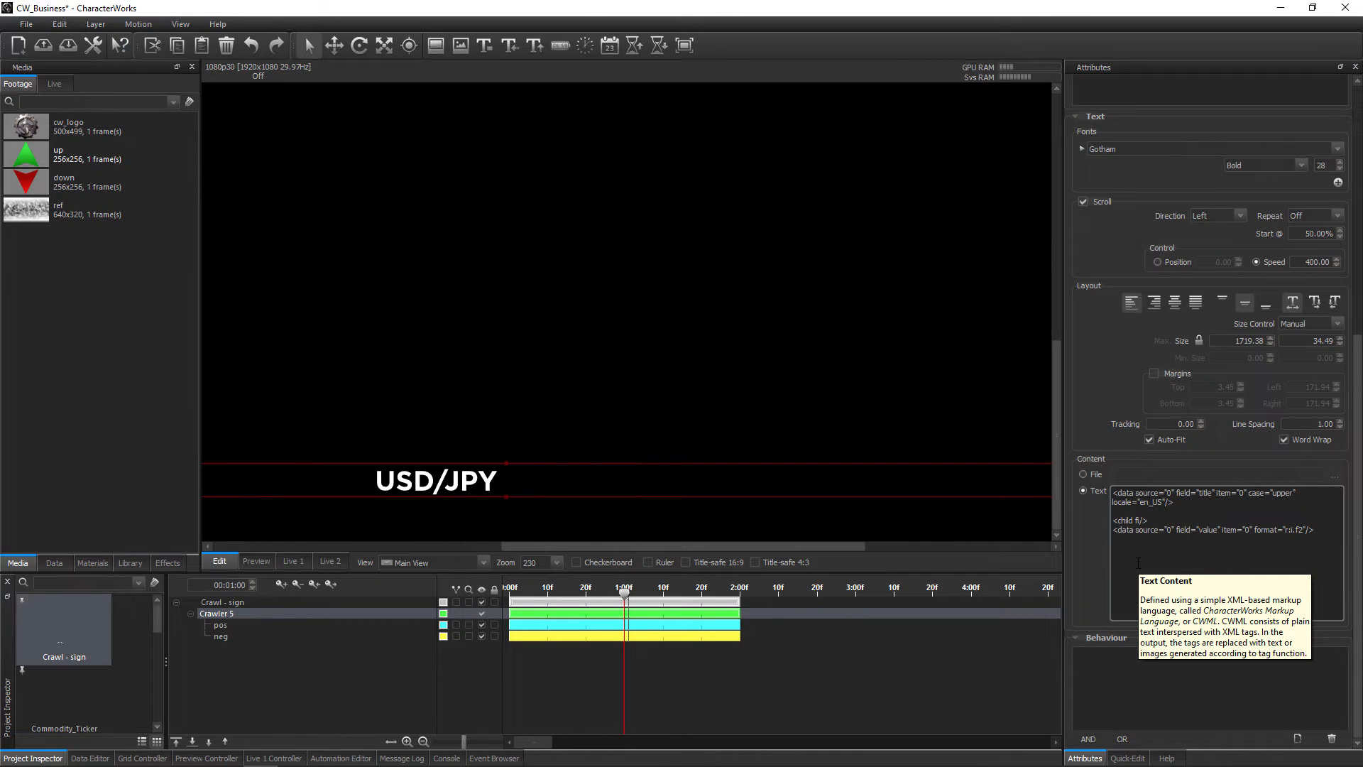
text(d=")
Complete the child tag as <child field="change" mode="sign"/>, using the change field of Yahoo_Commodities
click(90, 757)
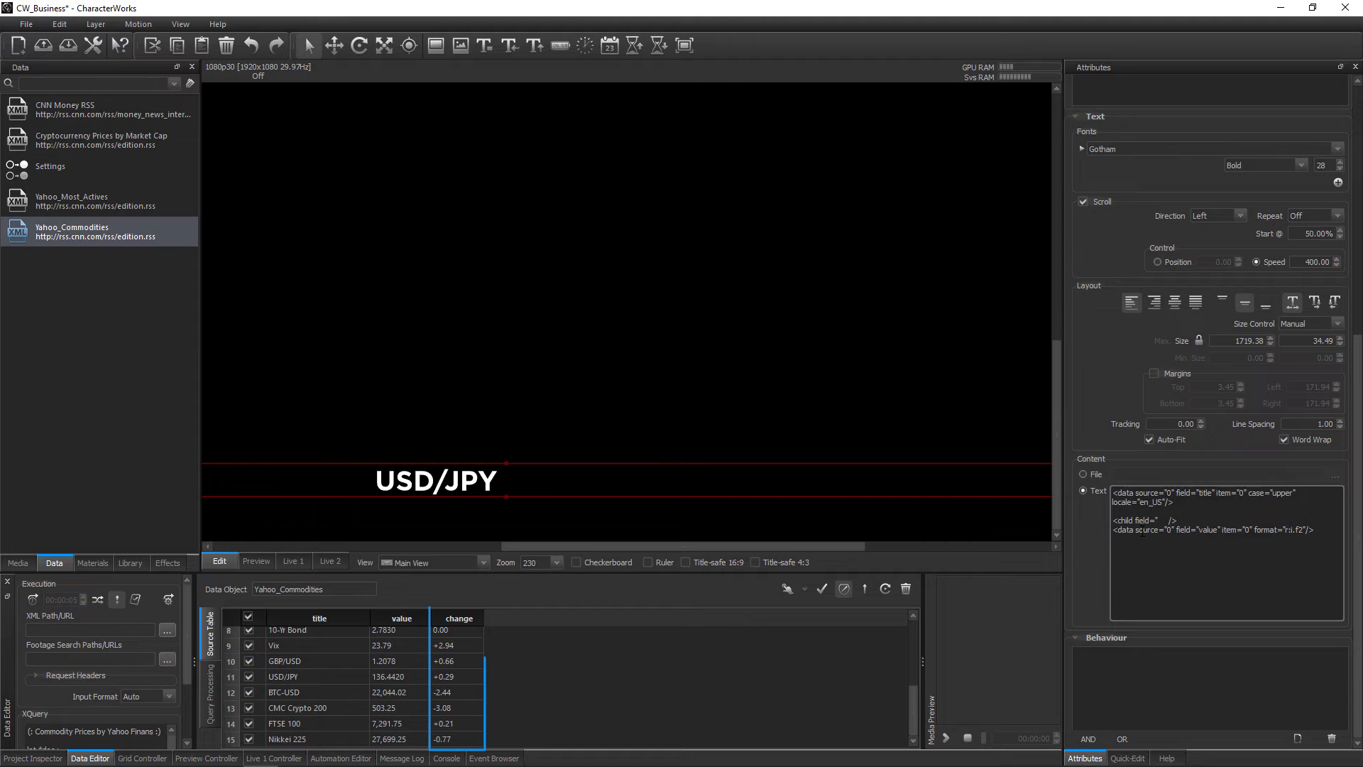
text(c)
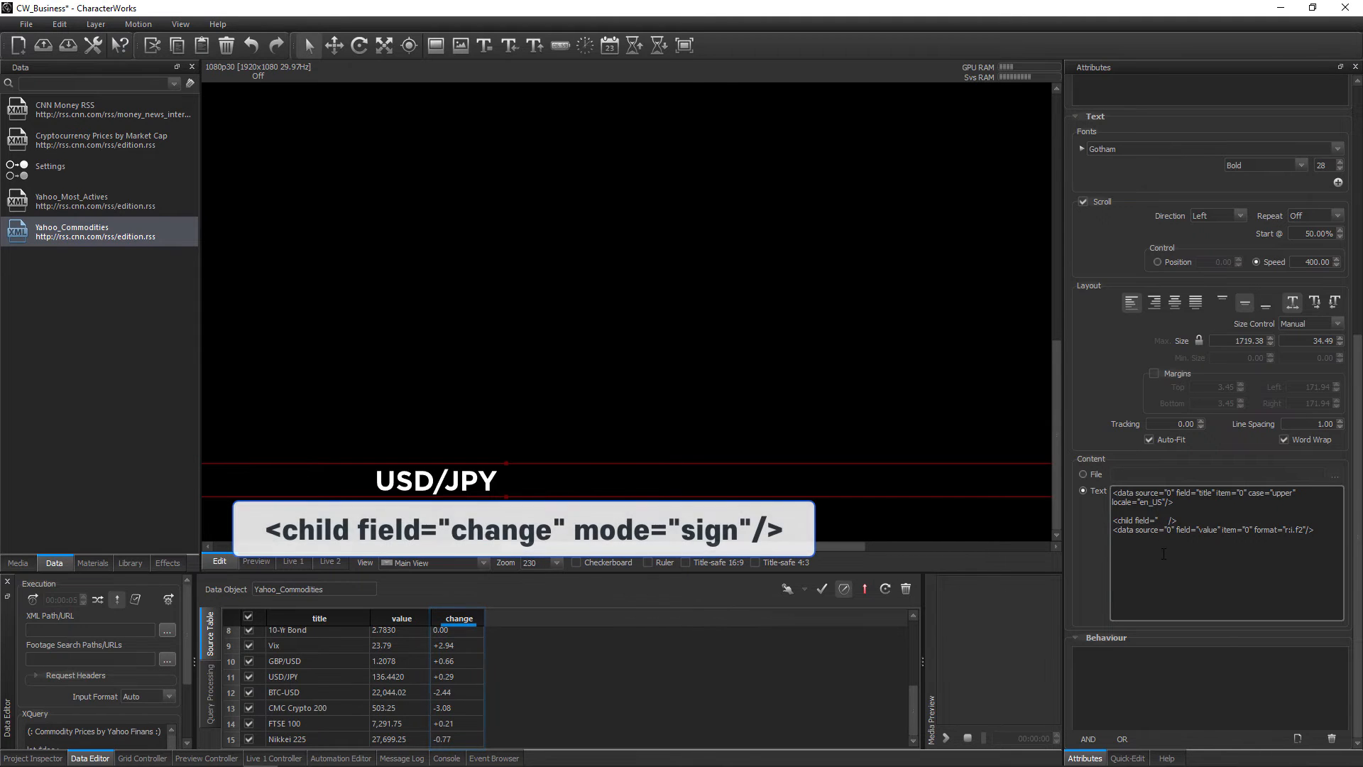
text(hange" mo)
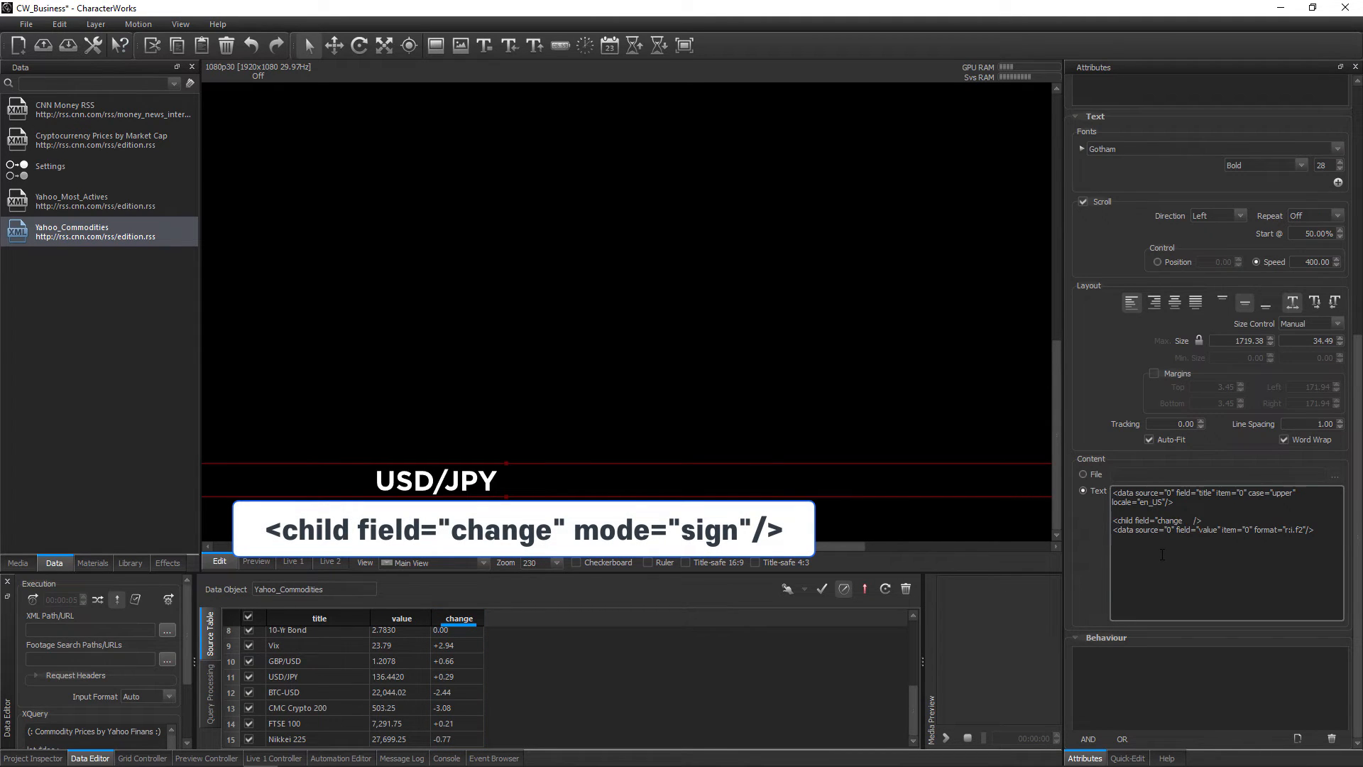
text(de="sign")
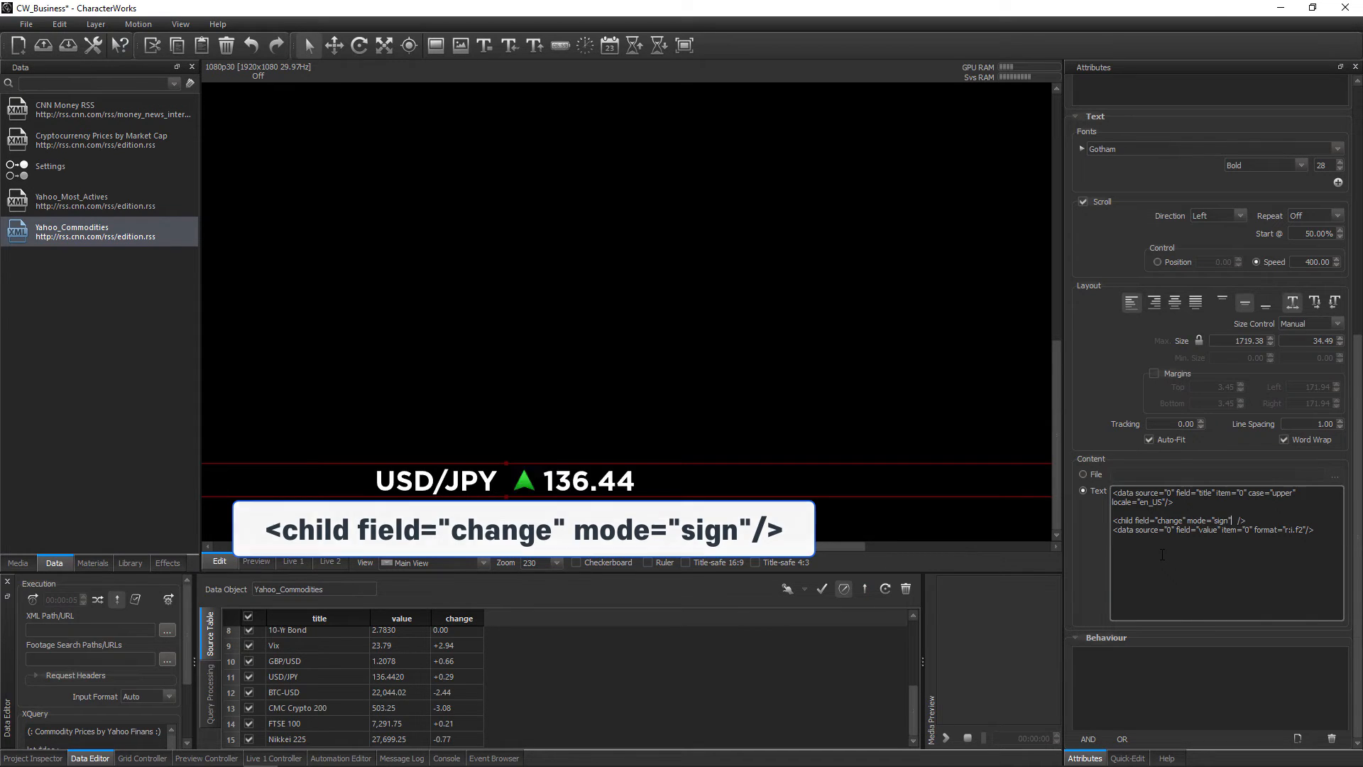
key(BackSpace)
key(BackSpace)
key(BackSpace)
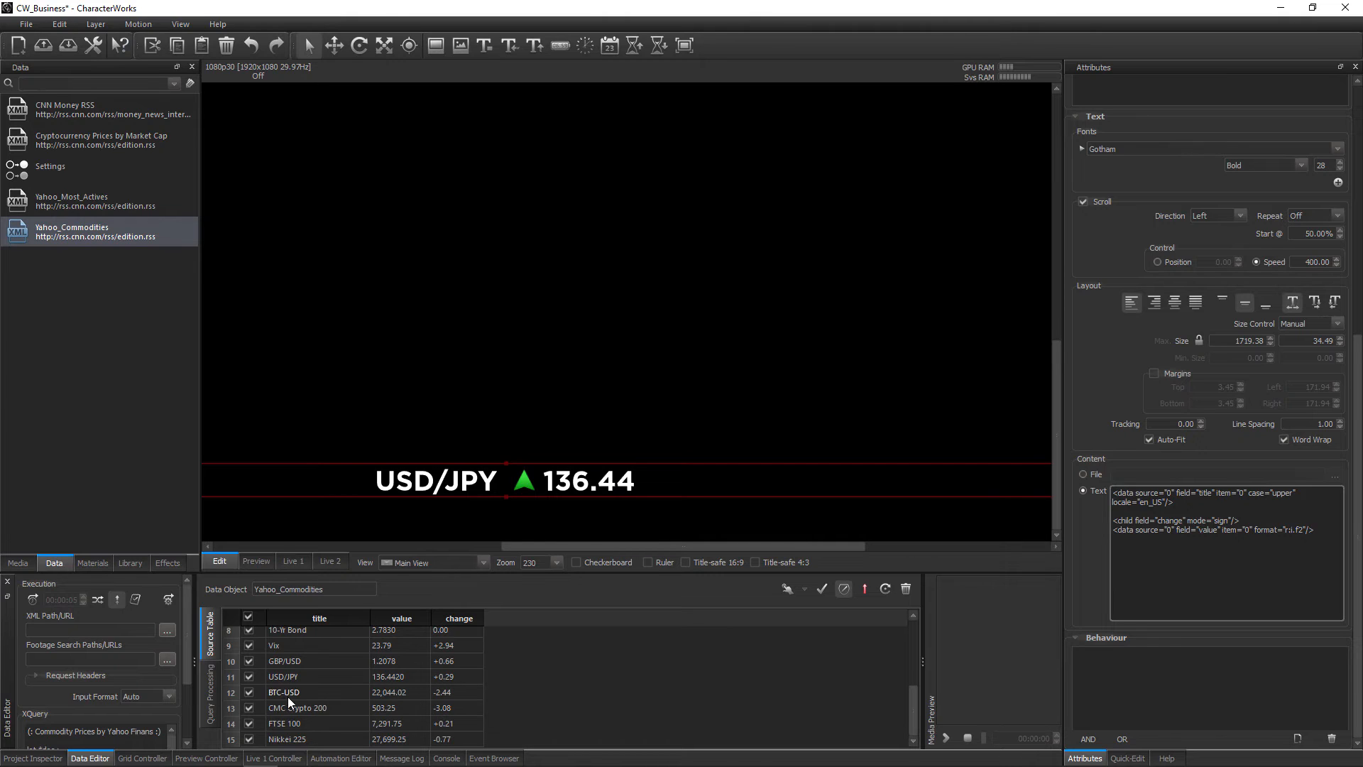
Enable only the Vix and BTC-USD rows of Yahoo_Commodities and cycle between them to test the arrow switching
click(251, 625)
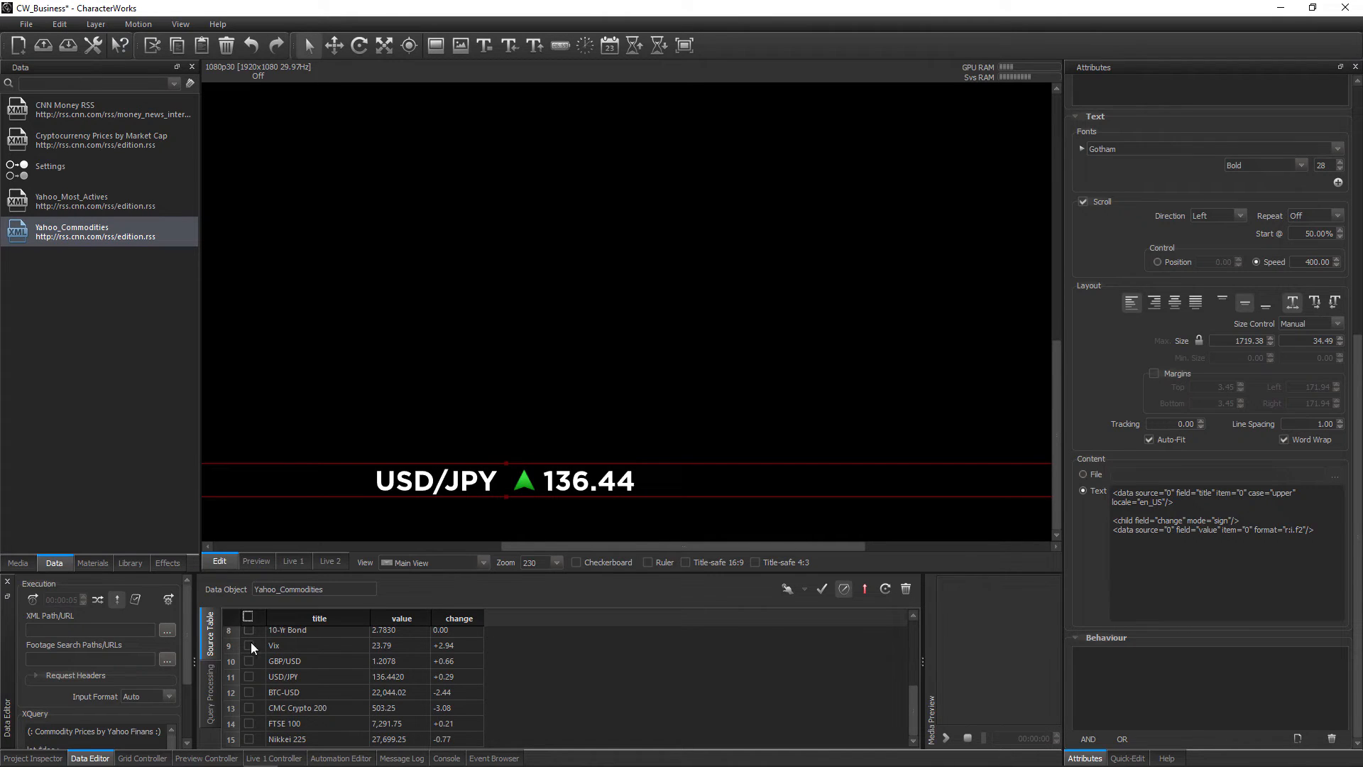
click(250, 692)
click(865, 589)
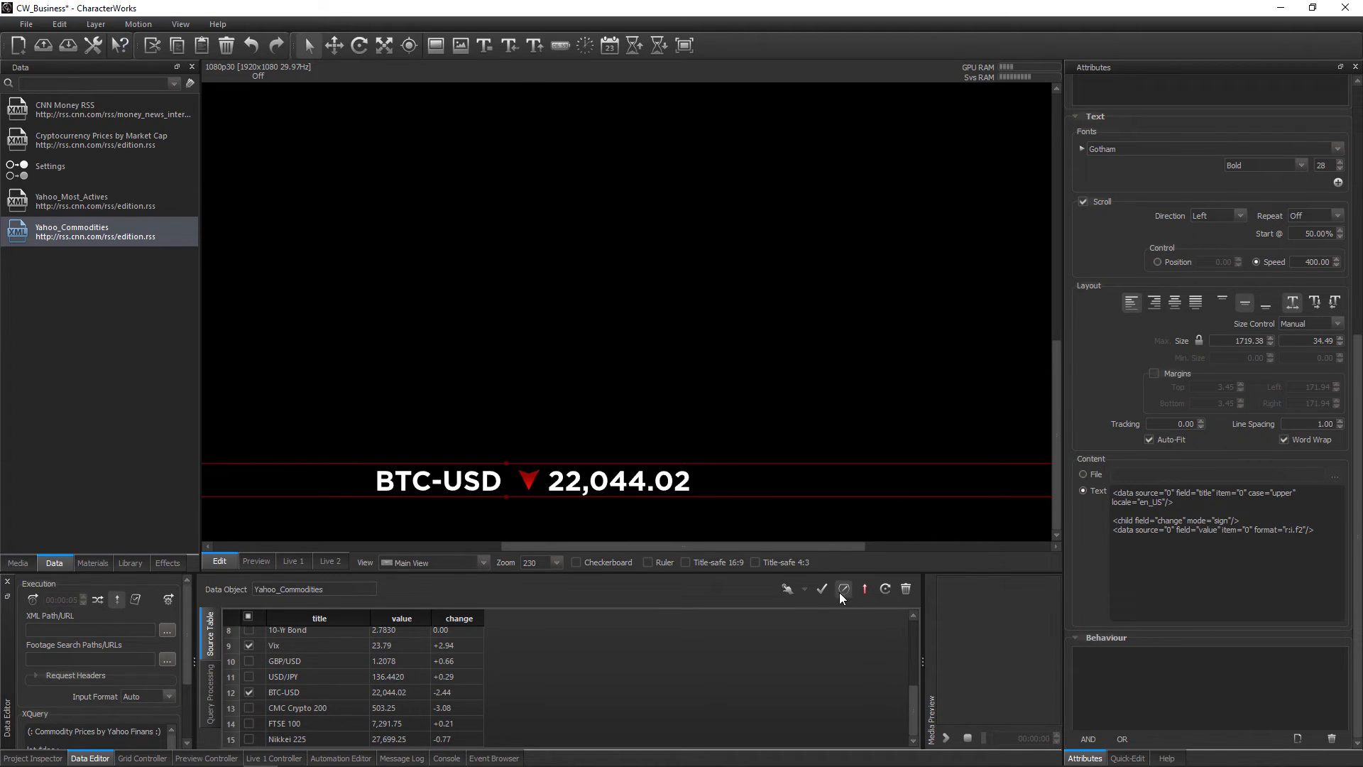
click(865, 588)
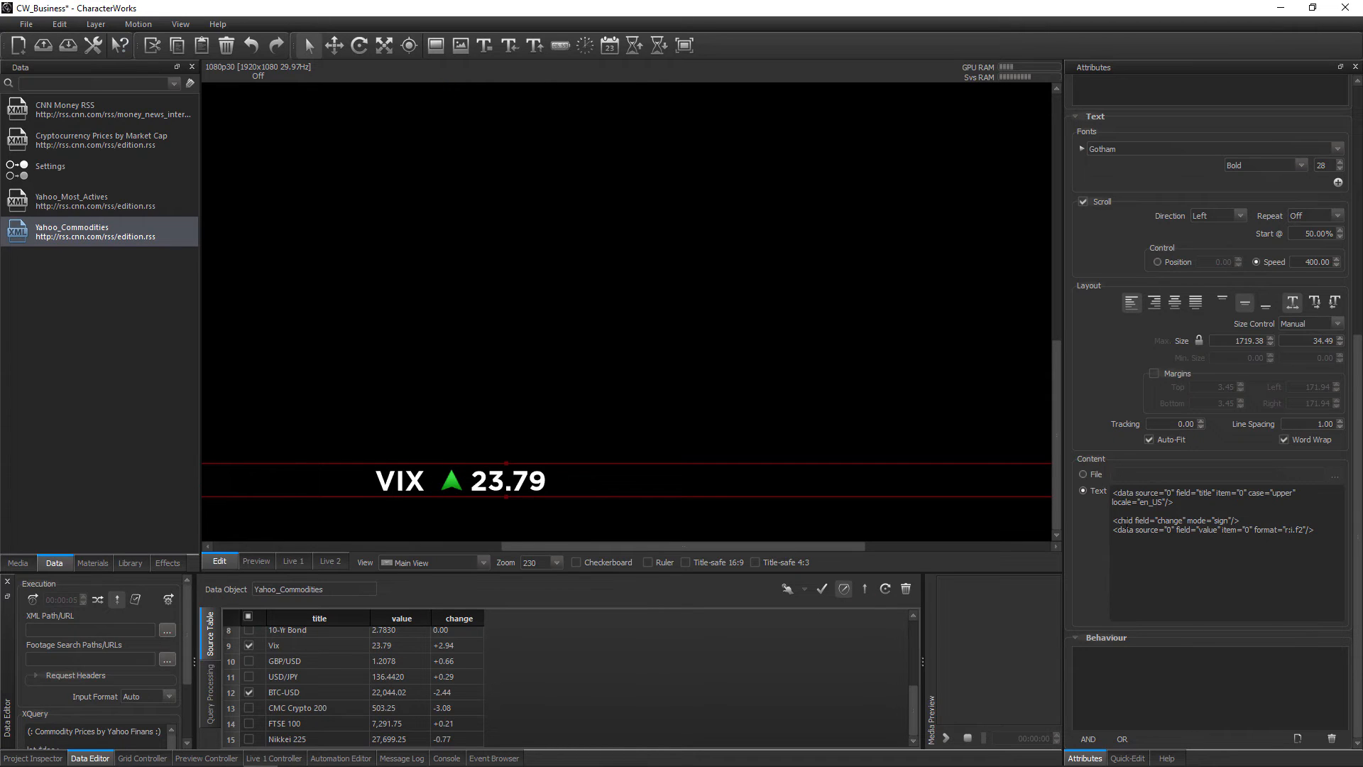
Remove the line breaks before the child tag in Crawler 5's text so it follows the title tag
click(1114, 521)
key(BackSpace)
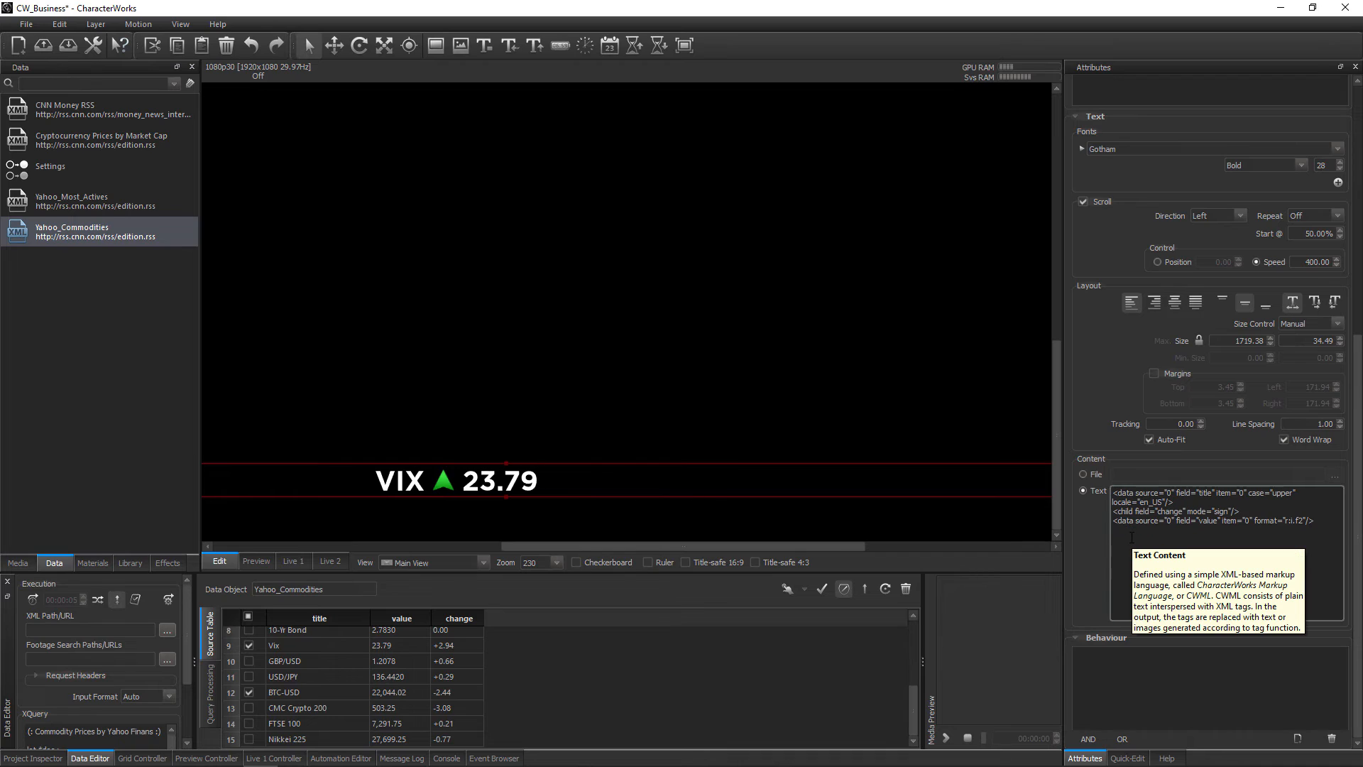
key(BackSpace)
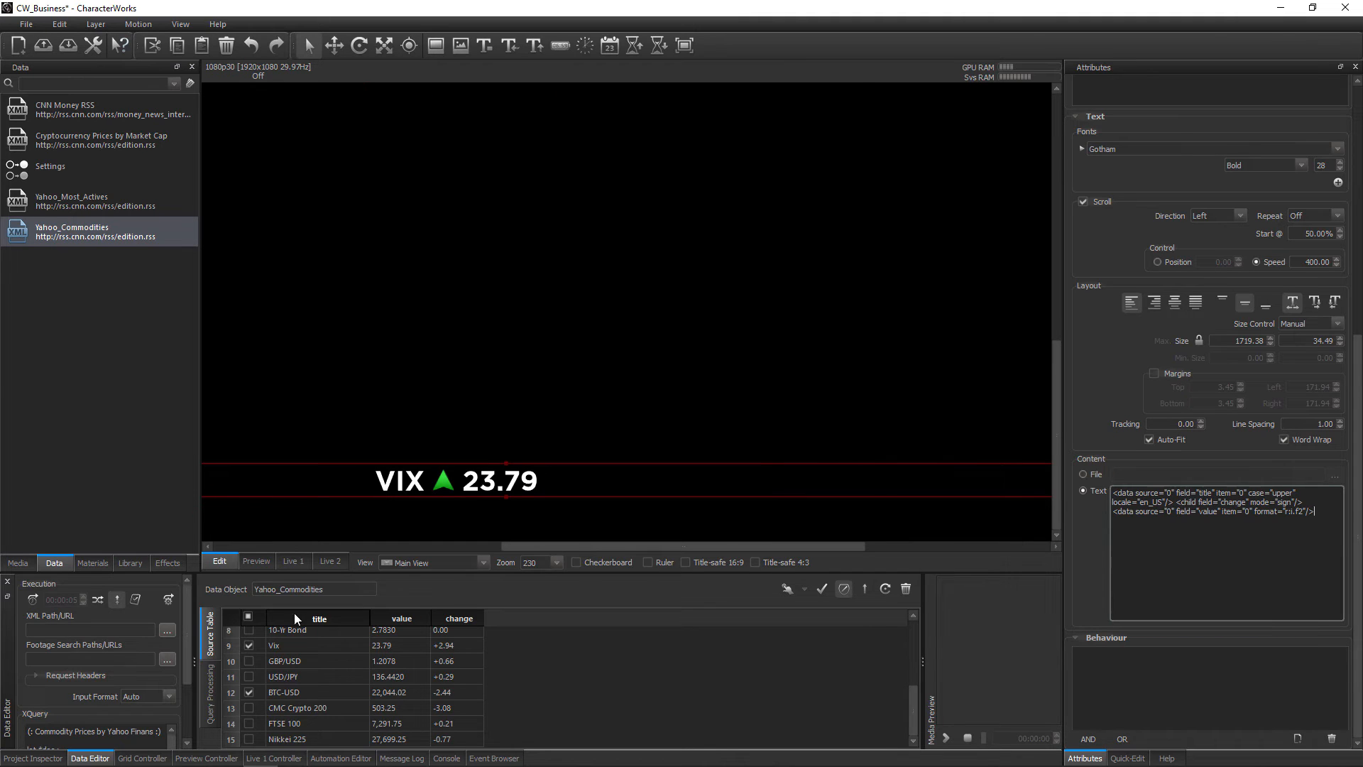
Re-enable all Yahoo_Commodities rows and wrap Crawler 5's tags in <repeat> and </repeat> so every record is listed
click(247, 616)
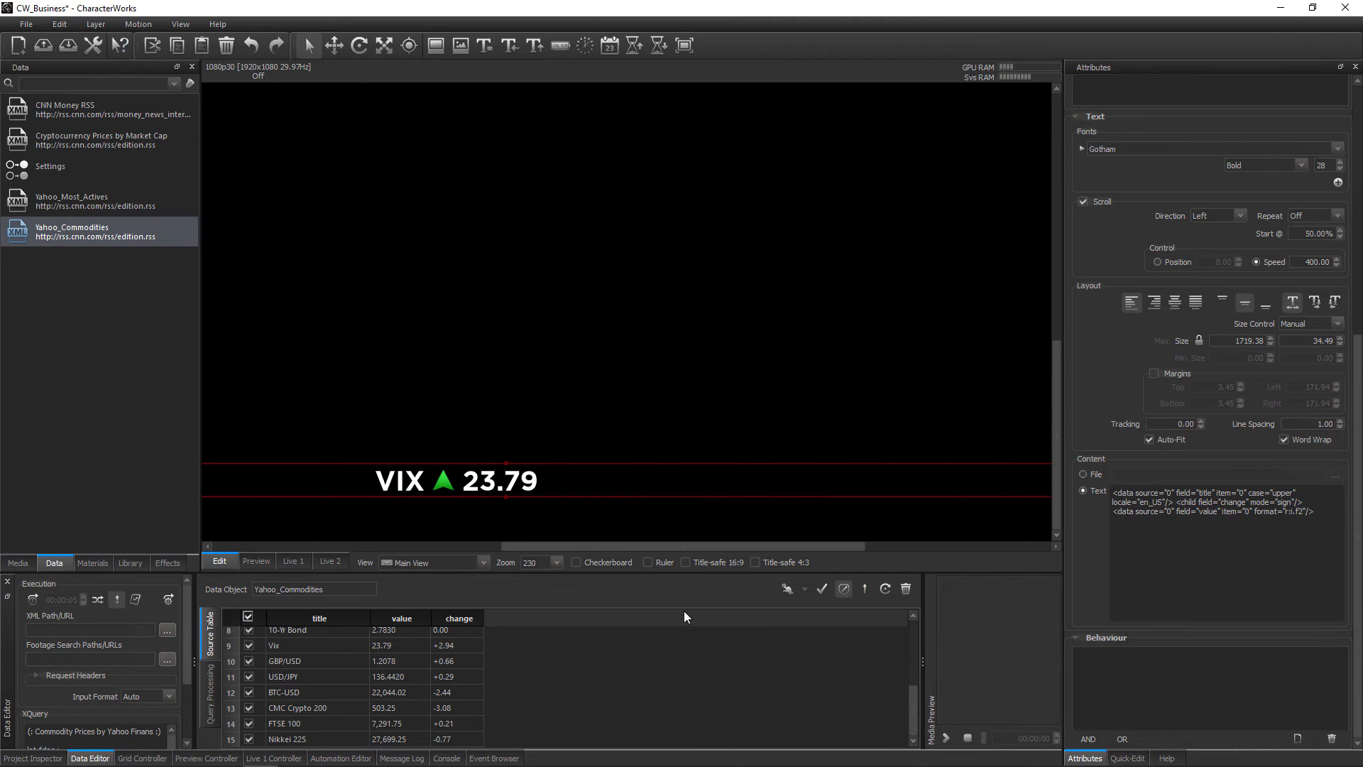
click(1114, 494)
text(<repea)
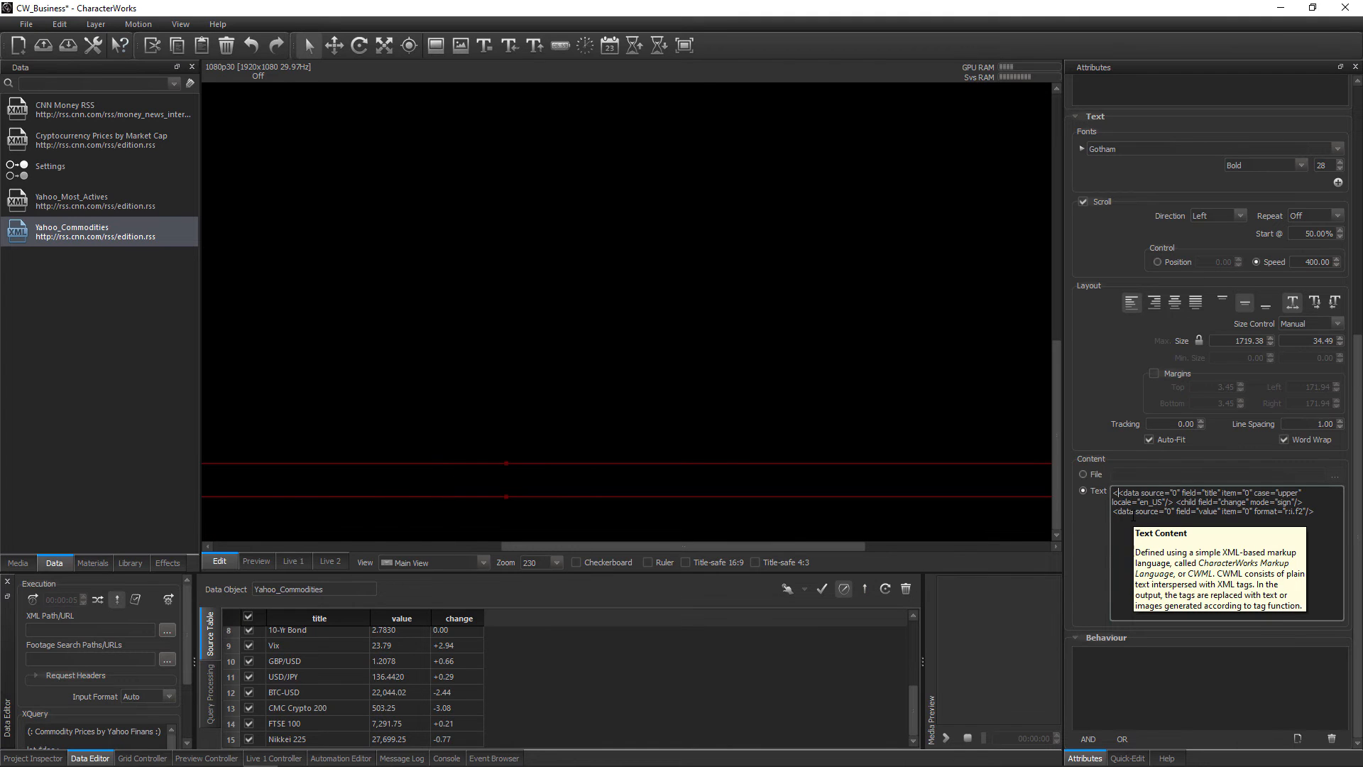
text(t>)
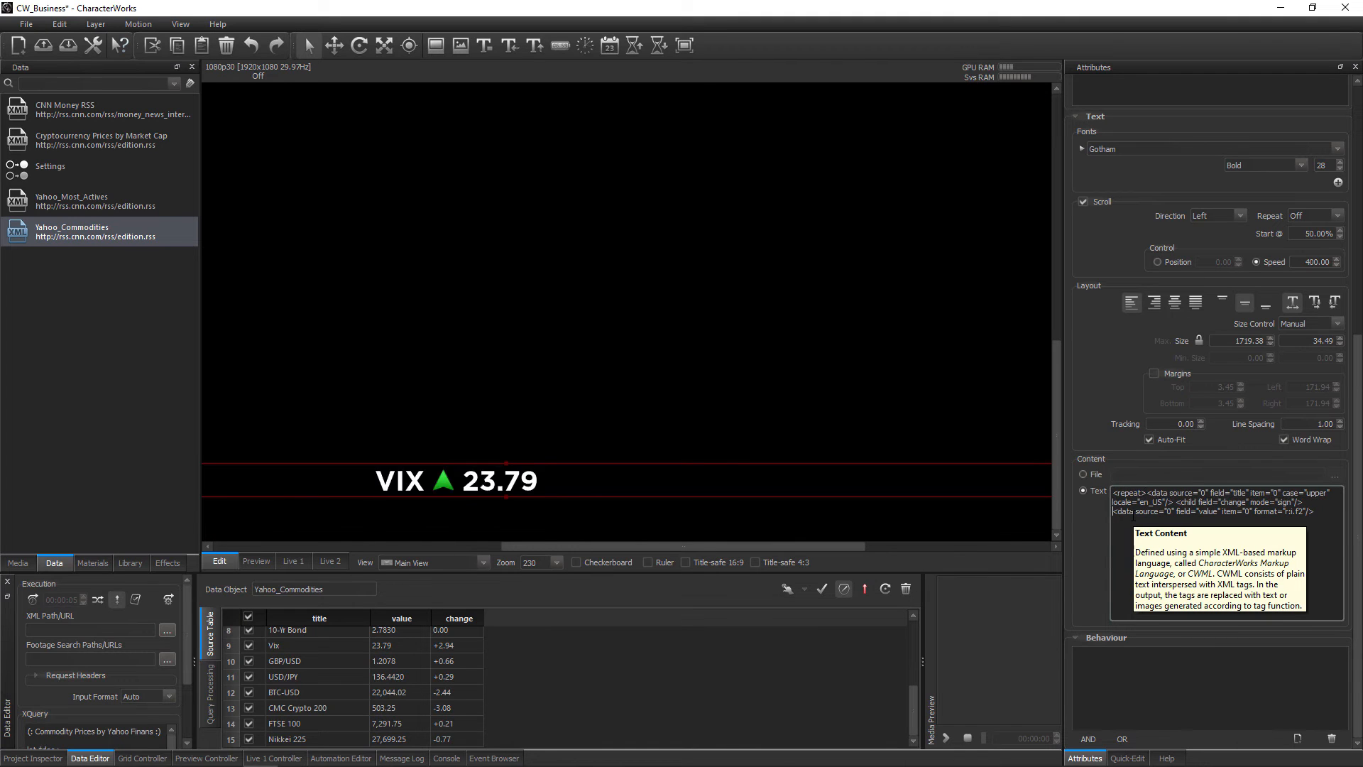
text(</repeat>)
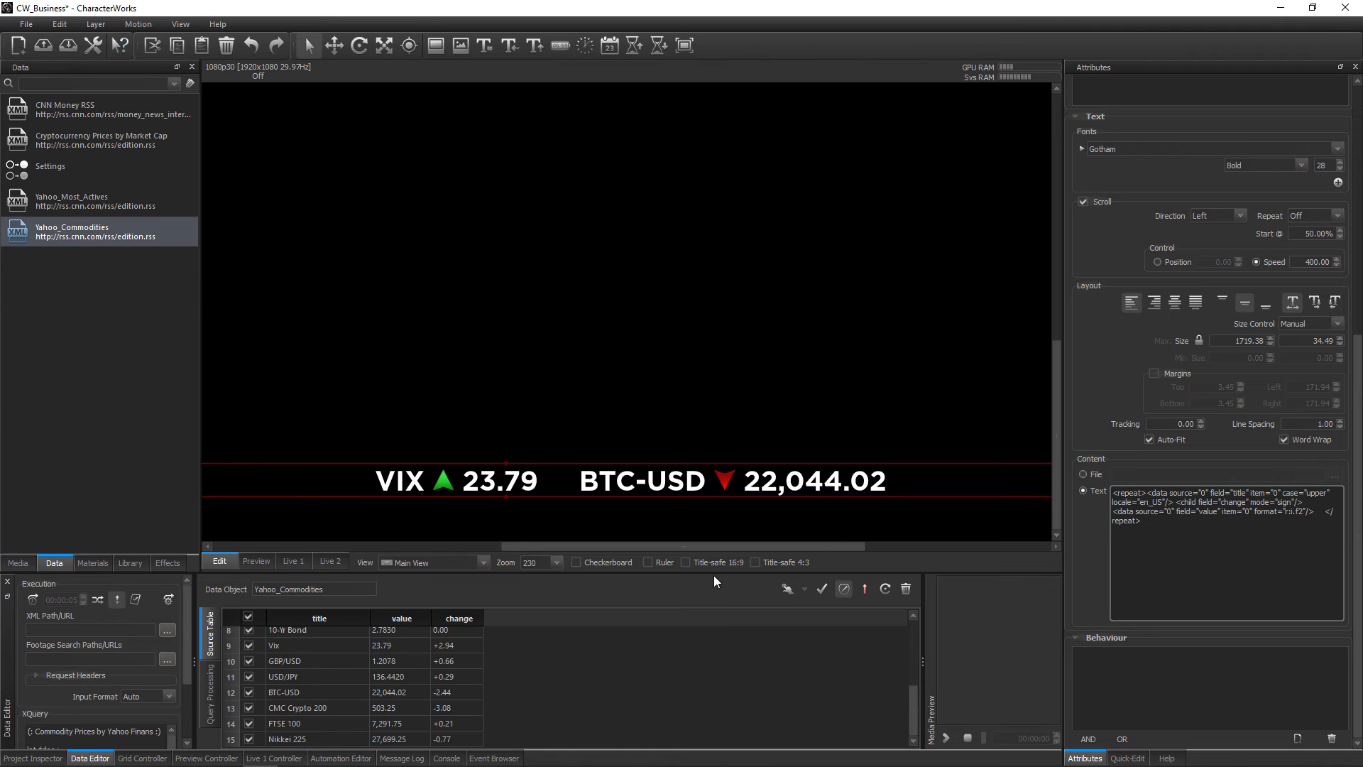
click(864, 588)
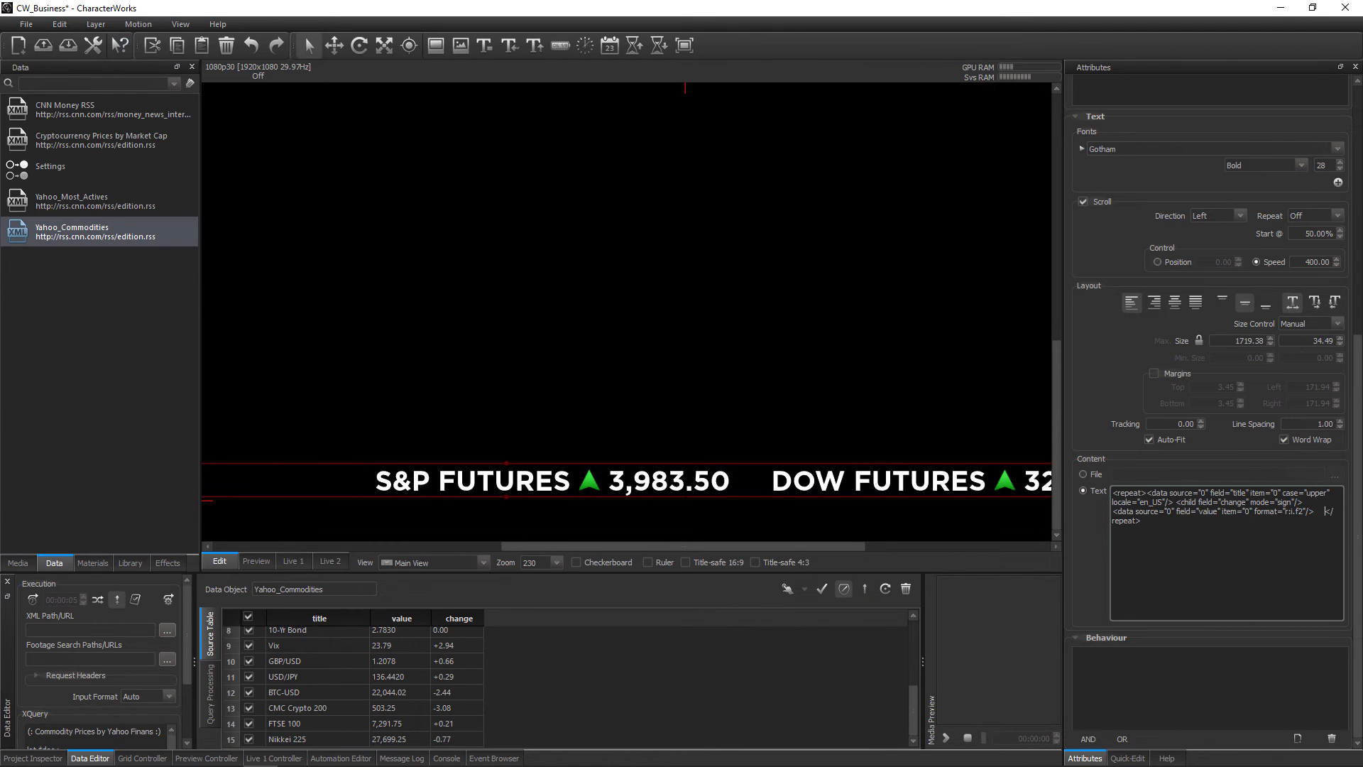
Insert a | separator between the value tag and the closing repeat tag in Crawler 5's text
scroll(685, 499, down, 12)
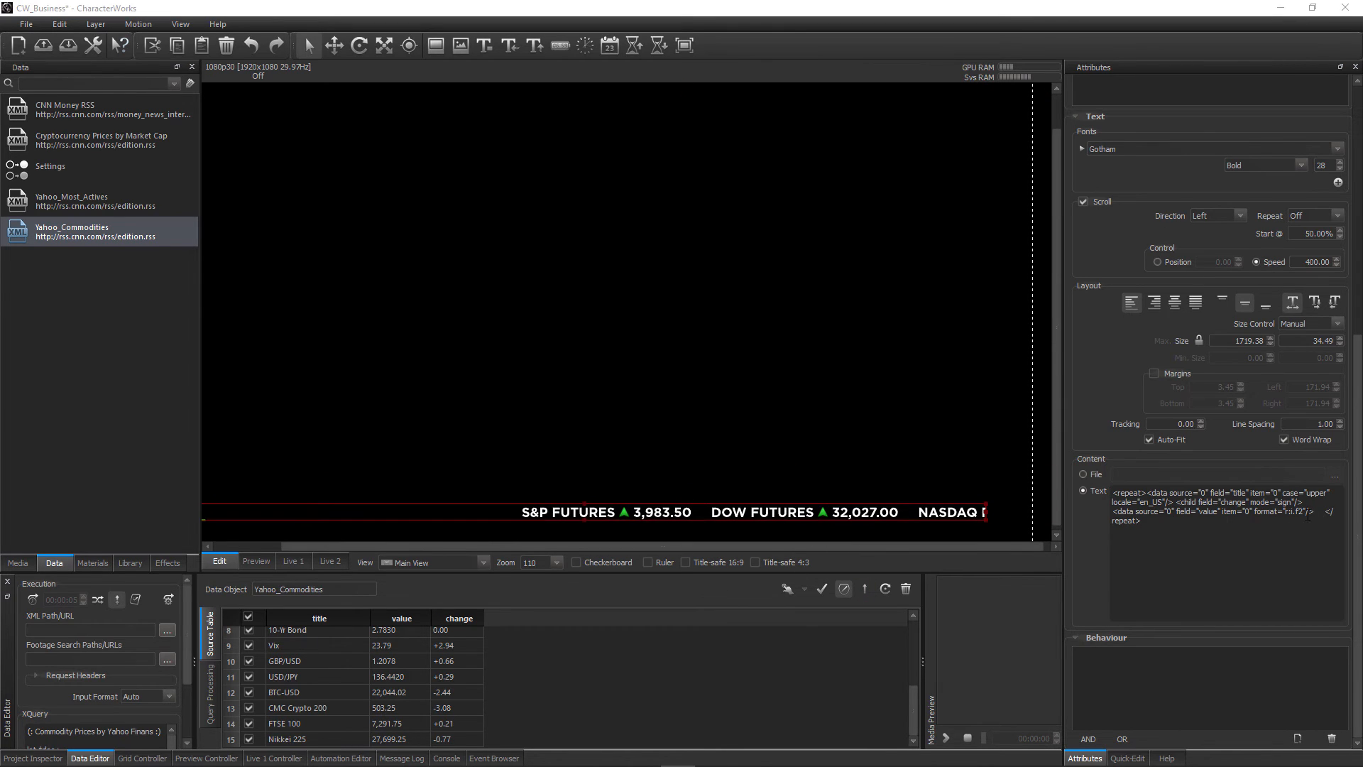
click(1320, 511)
click(1320, 512)
text(|)
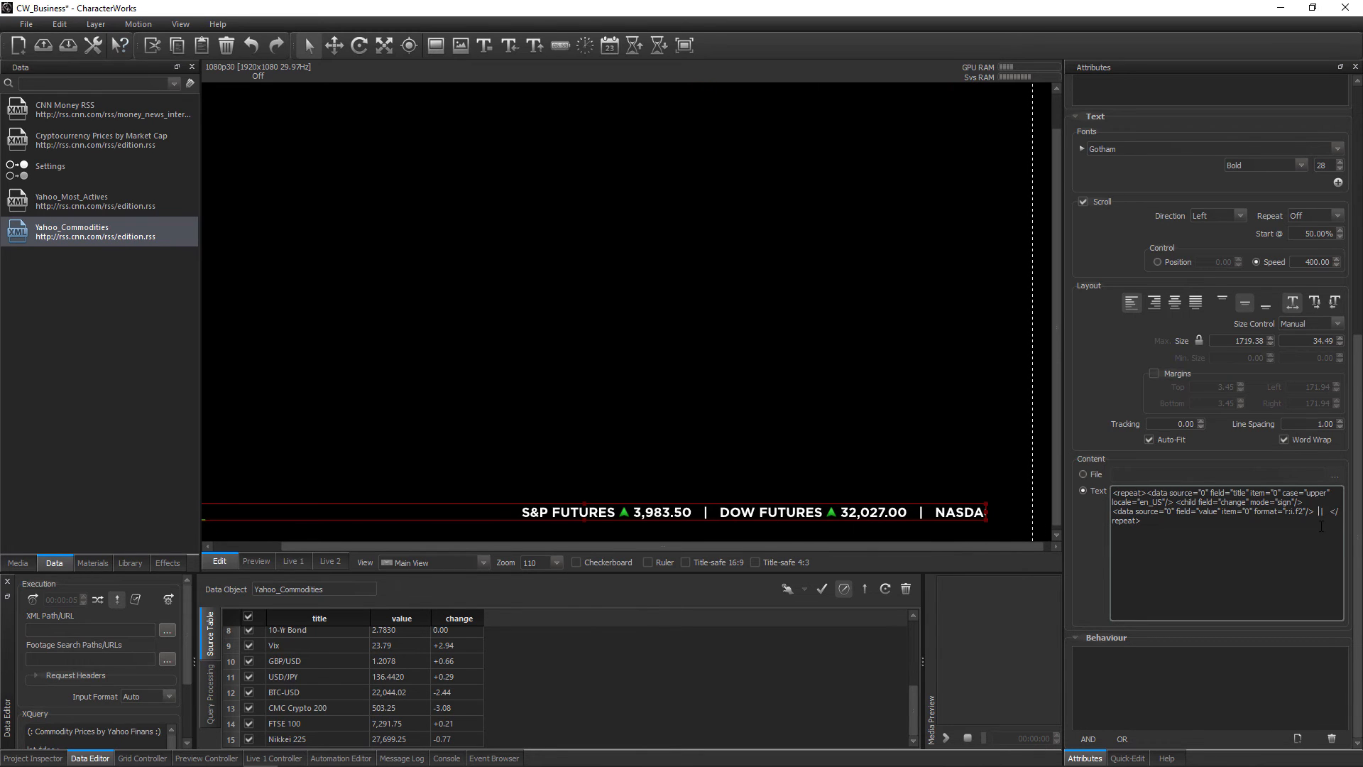
scroll(736, 533, down, 2)
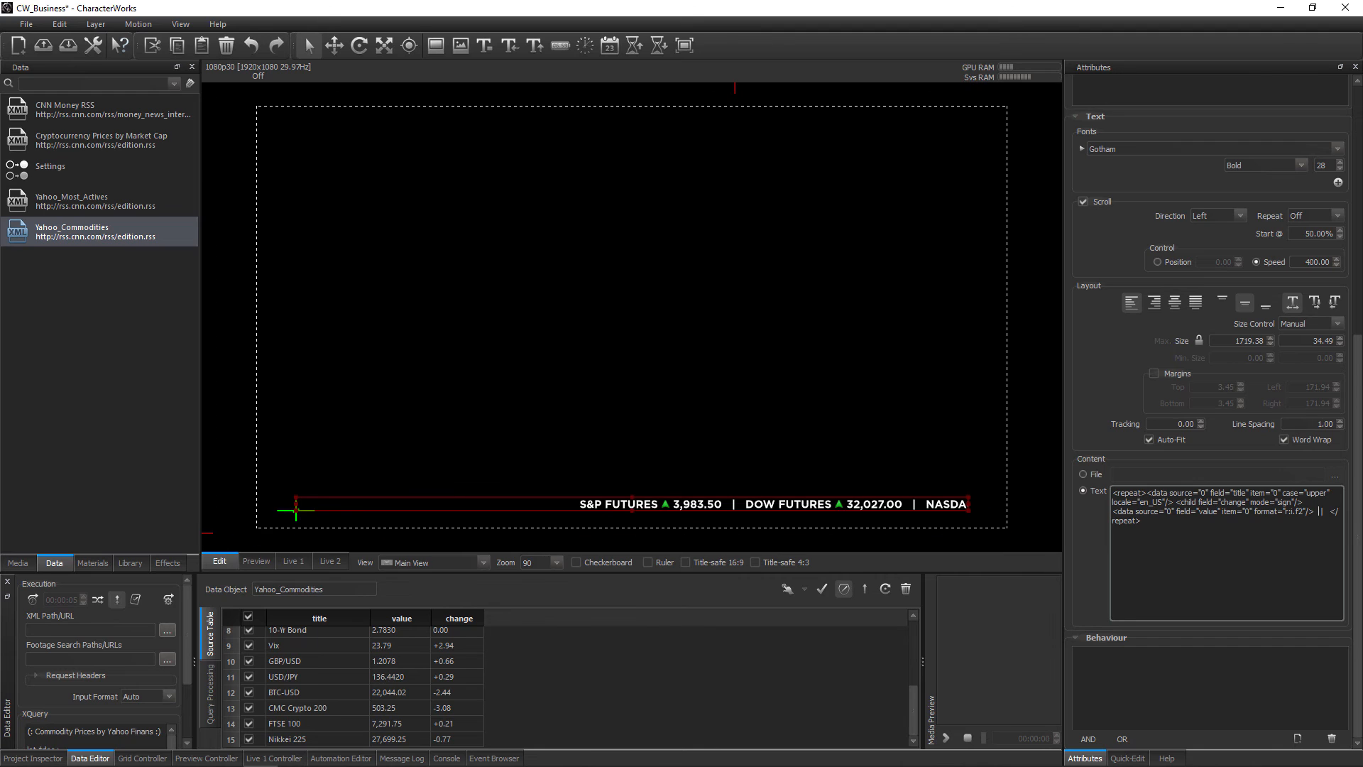
Apply the Emboss material preset from the Crawls folder to the crawler on the canvas
click(87, 562)
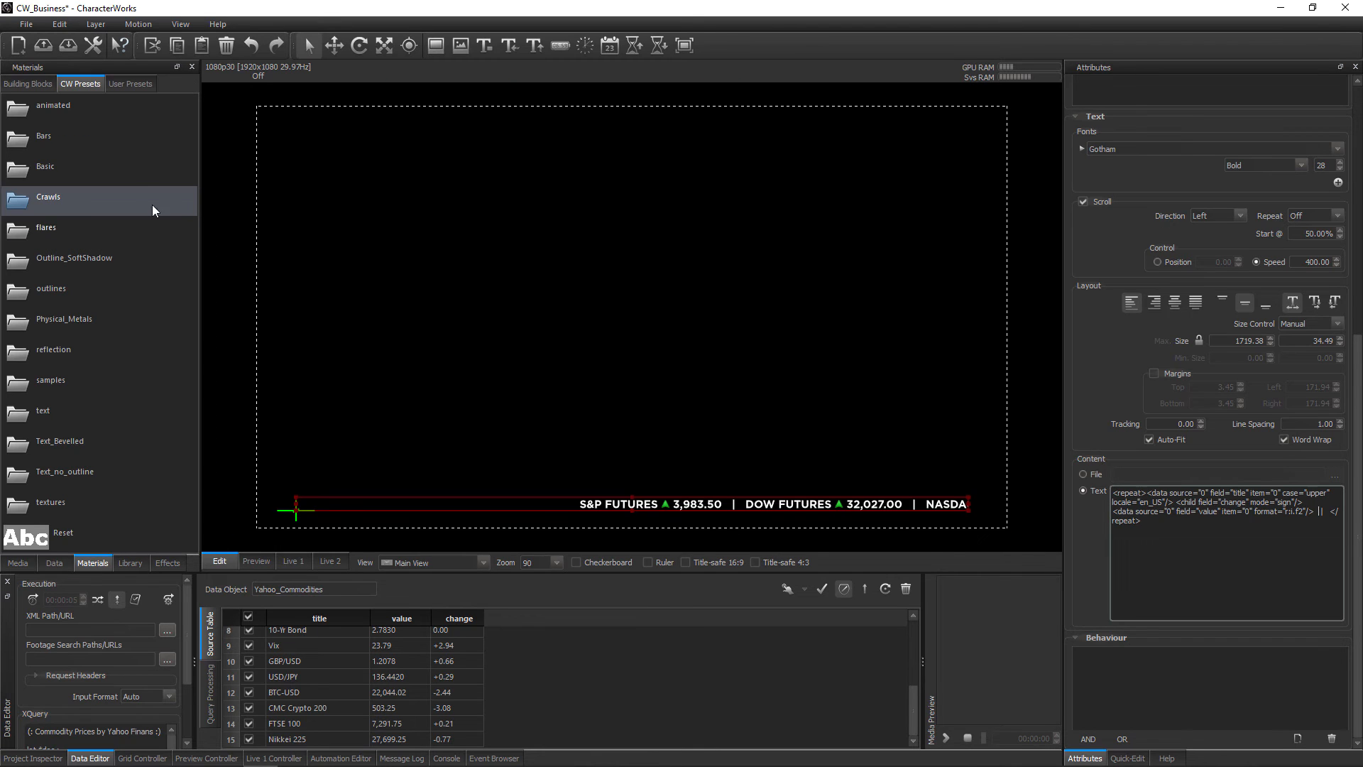
double_click(62, 206)
scroll(83, 355, down, 10)
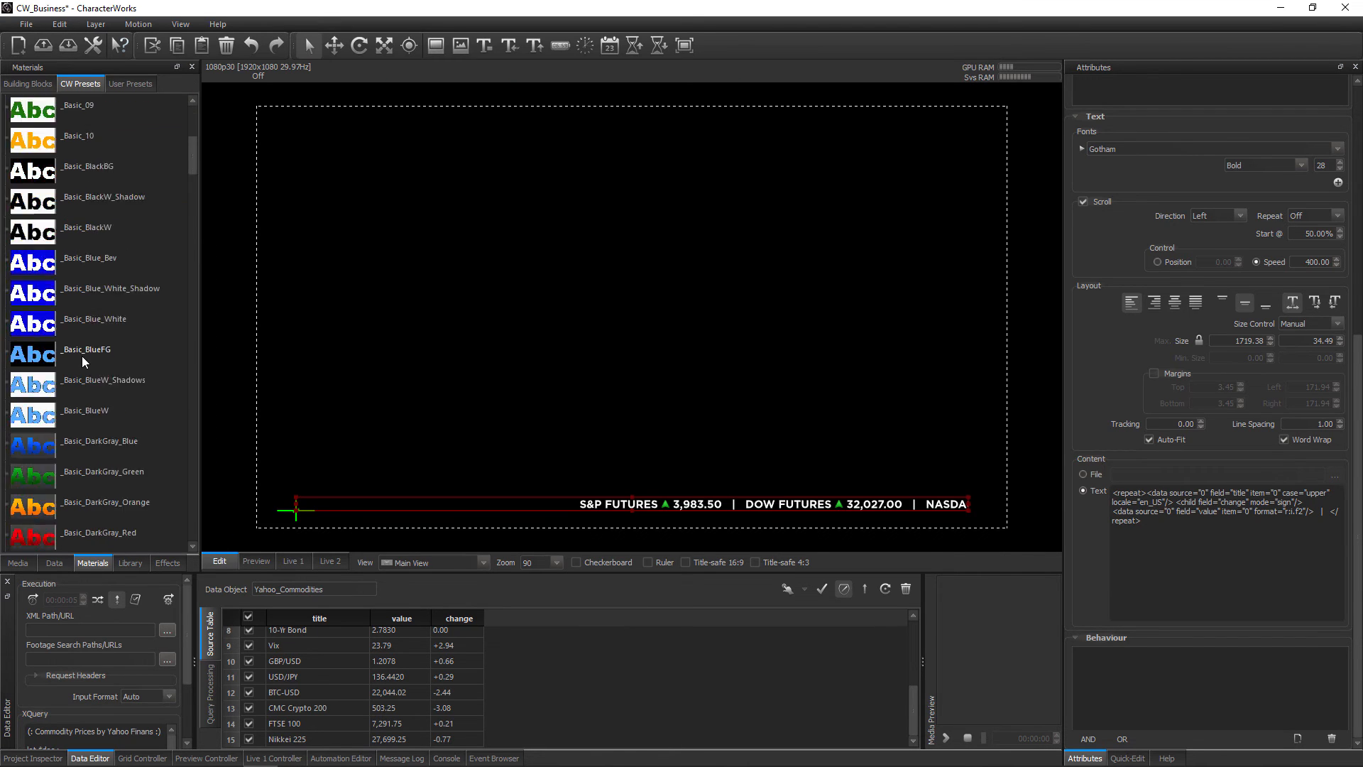
scroll(82, 356, down, 10)
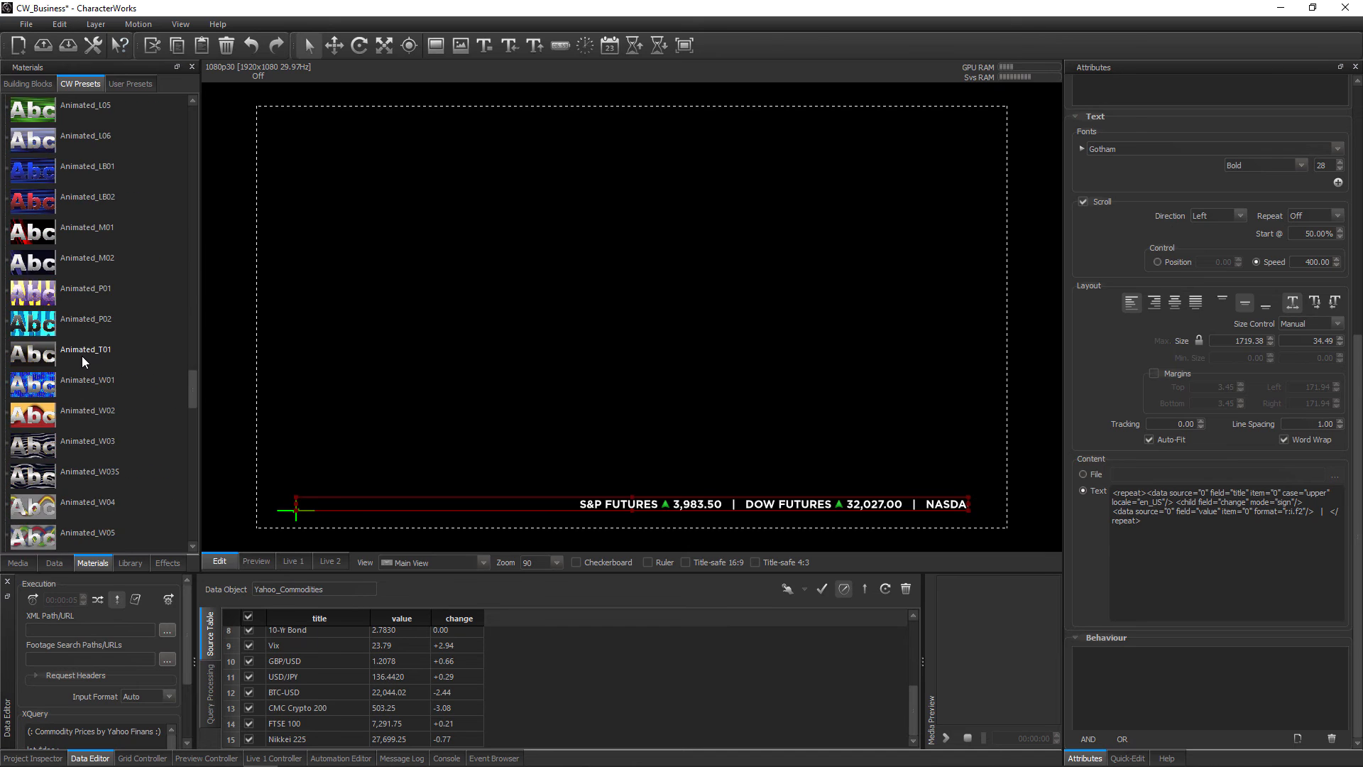
scroll(83, 356, down, 5)
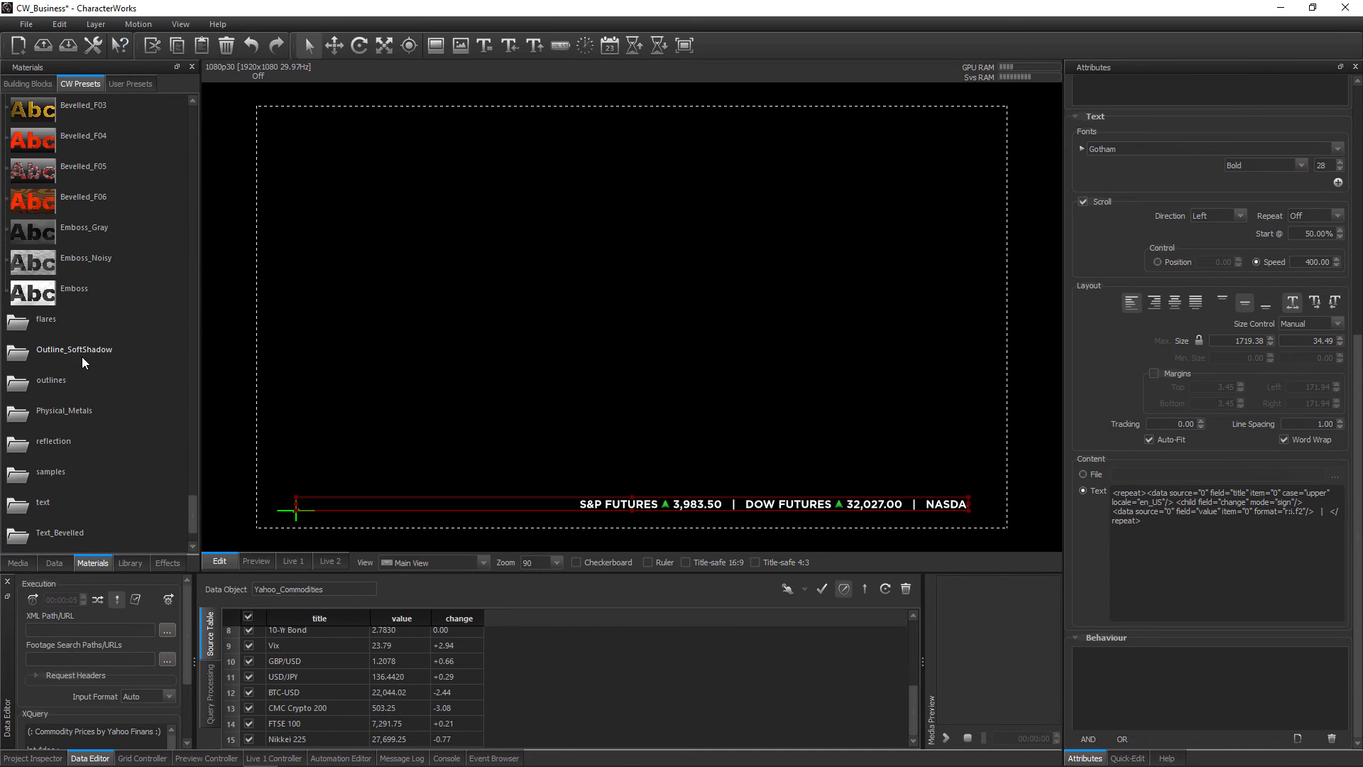
drag(75, 293, 597, 502)
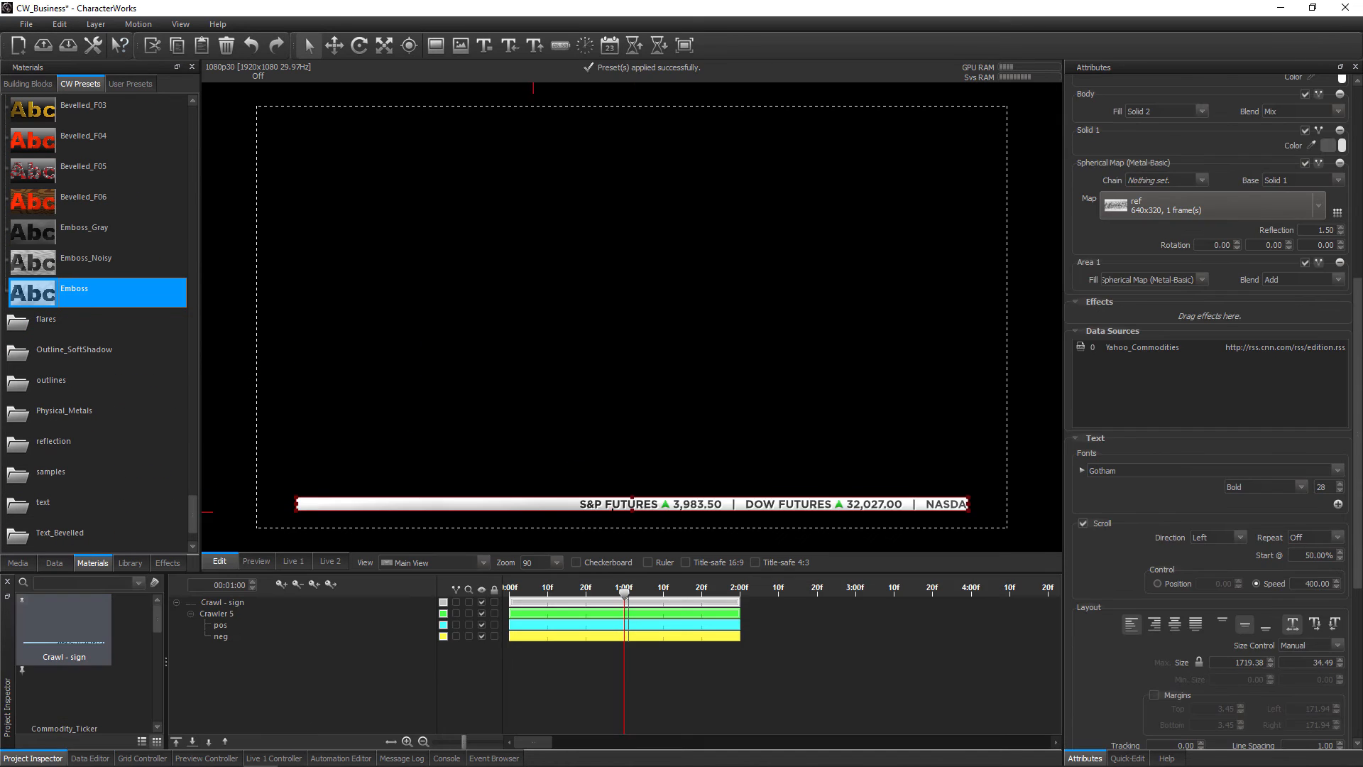
Apply the Fade_in_and_out effect preset to the Crawl - sign layer
click(245, 602)
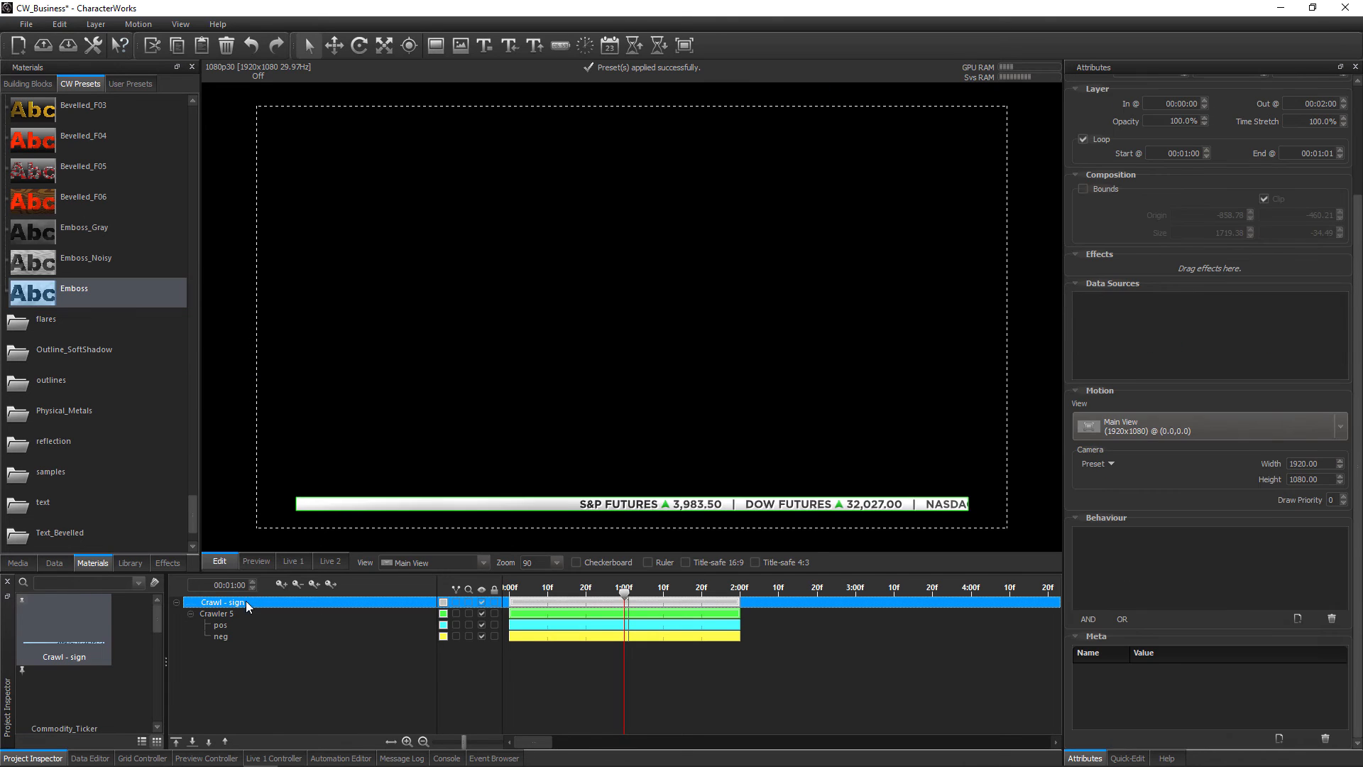
click(162, 564)
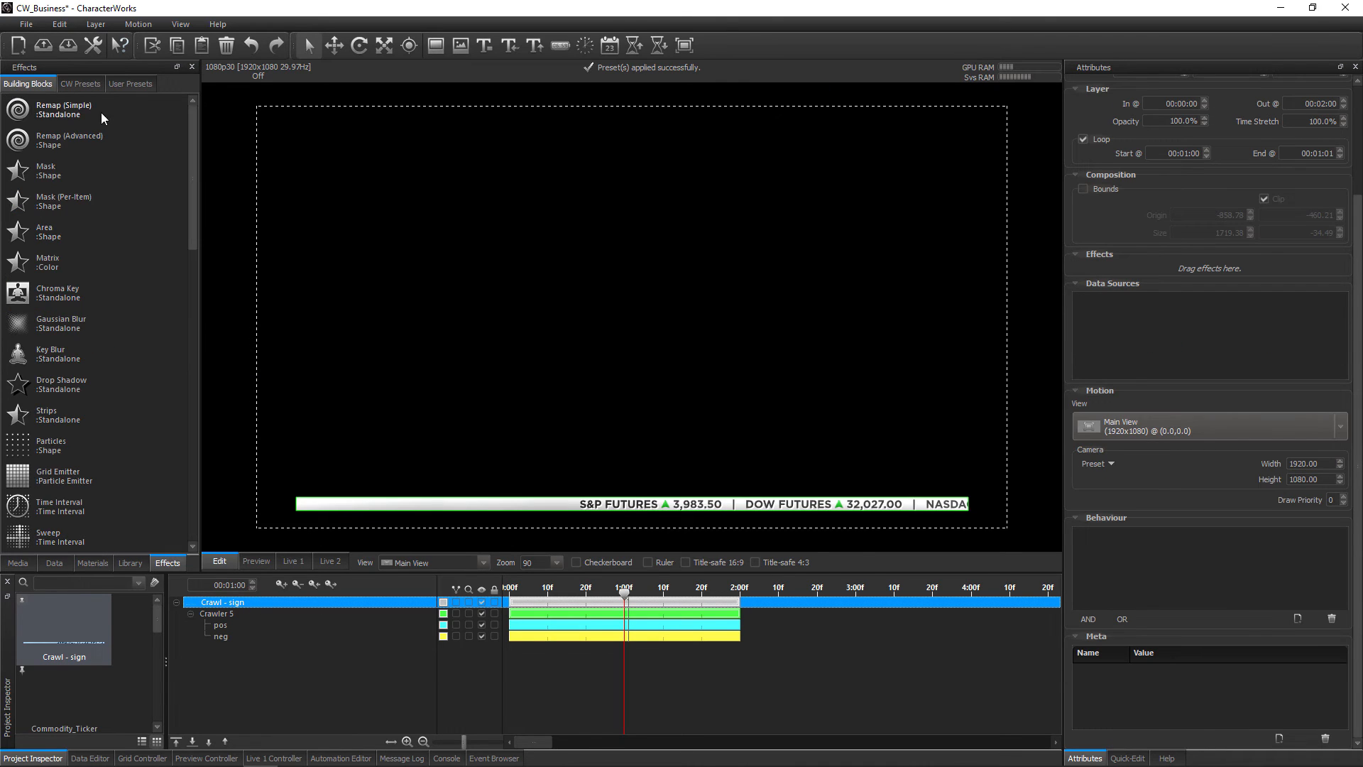
click(126, 82)
click(81, 83)
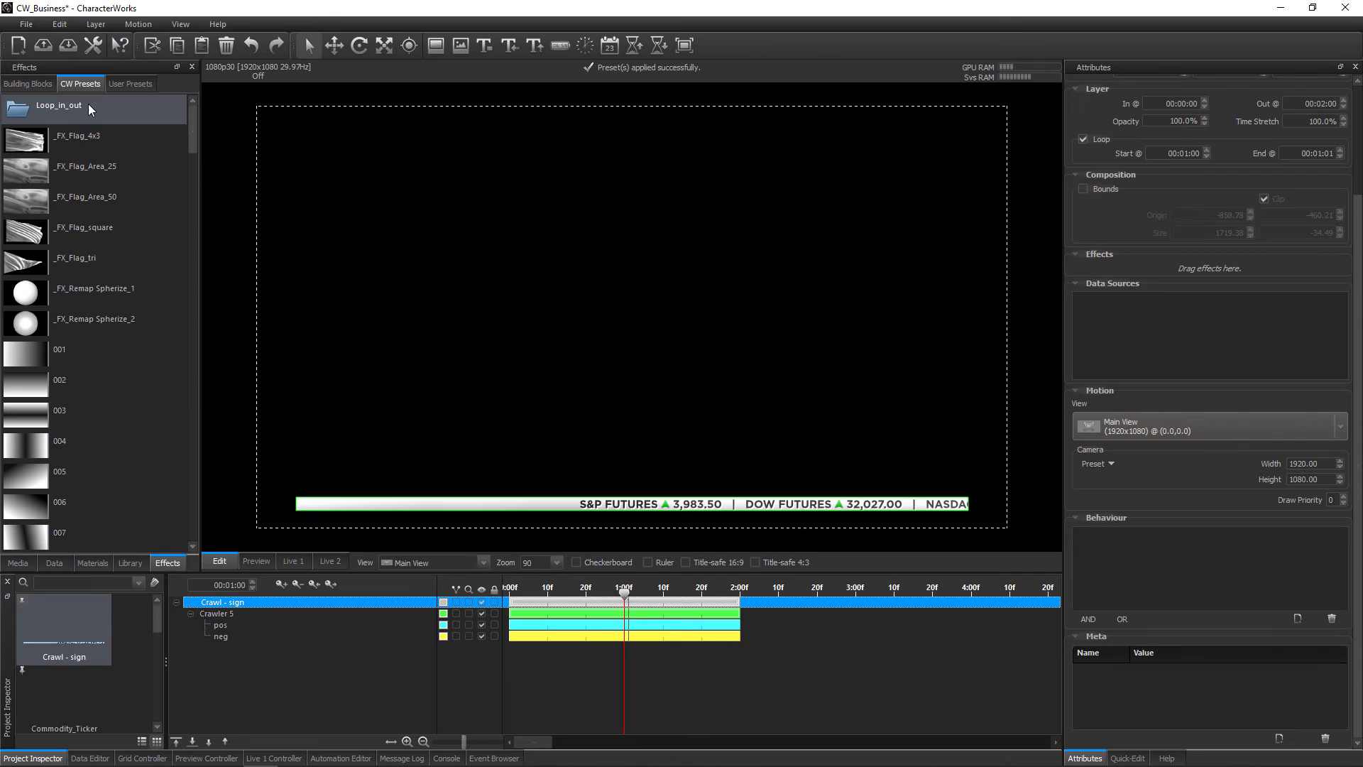
scroll(72, 292, down, 8)
scroll(73, 292, down, 4)
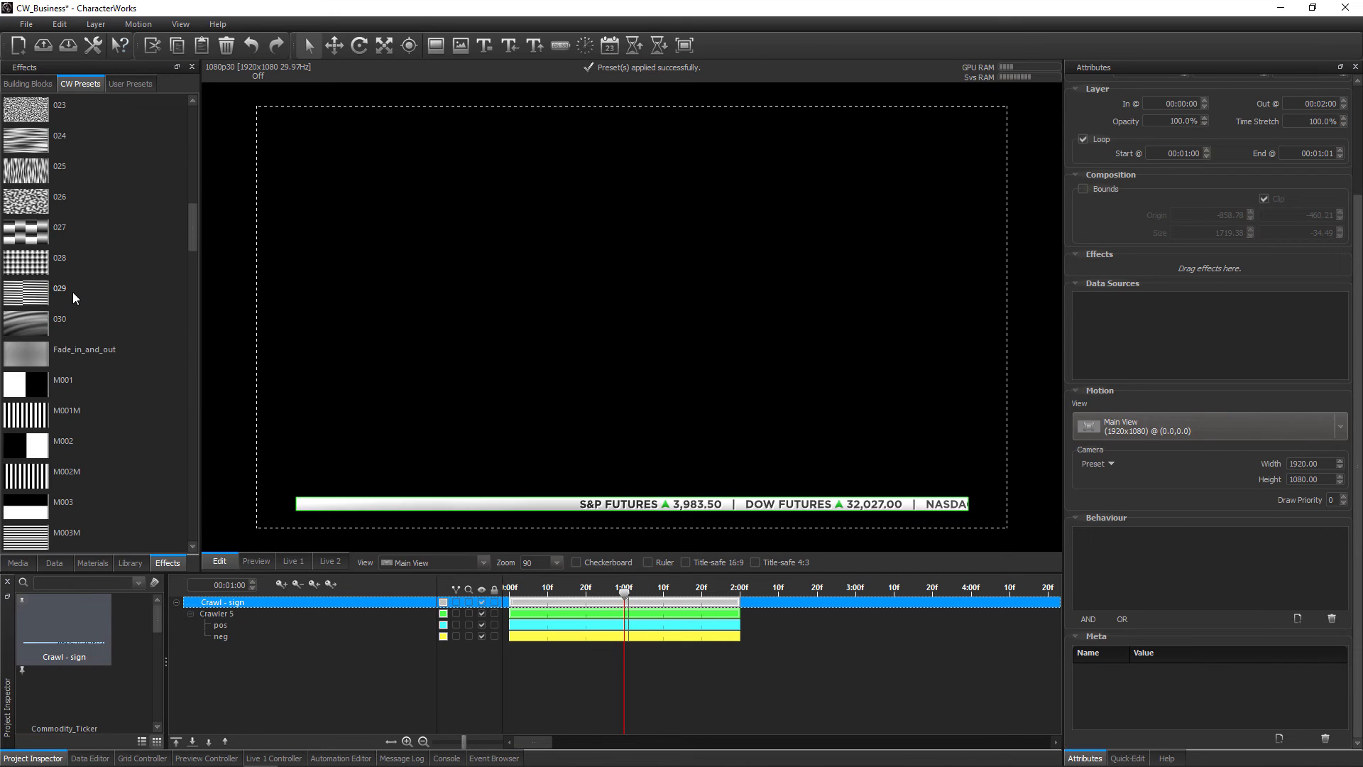
drag(84, 257, 1162, 264)
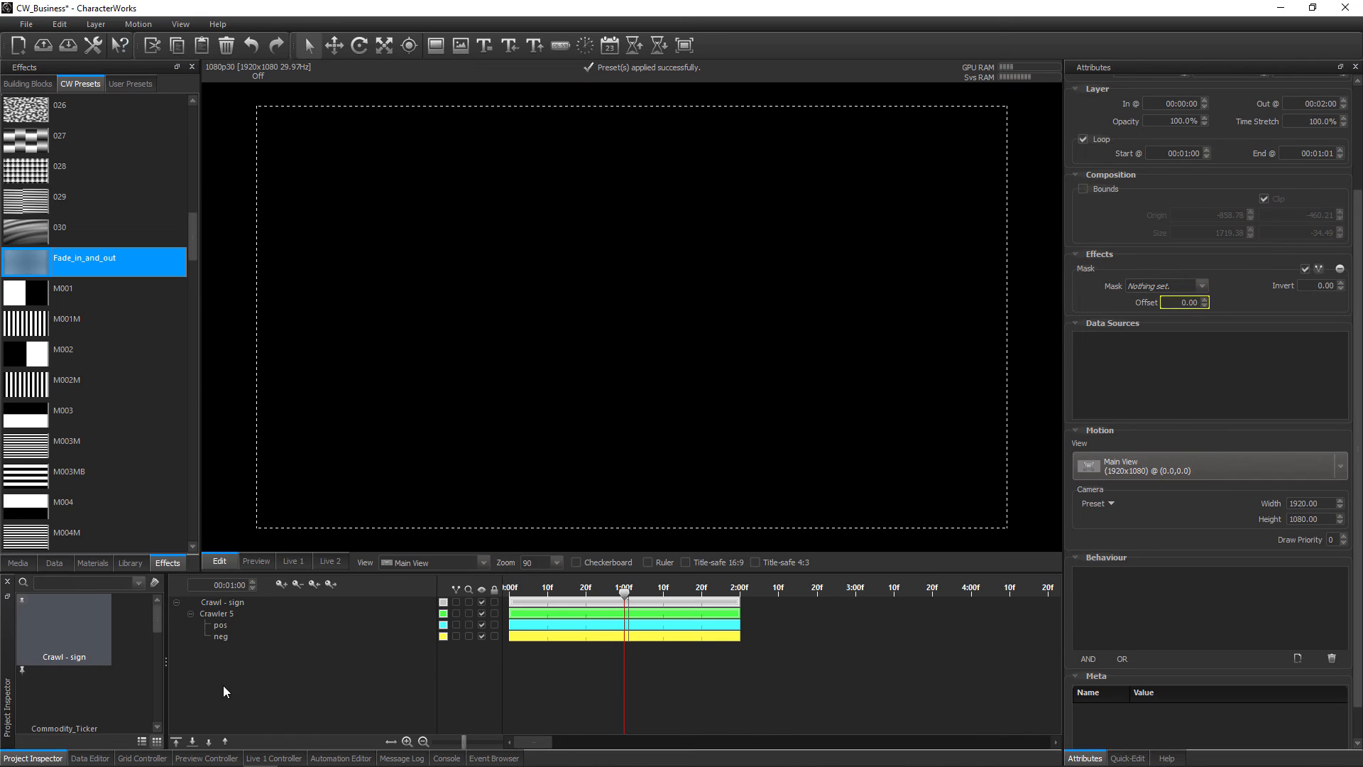
Assign the Crawl - sign layer to two stacked cells of the CW-BUSINESS grid with Live 1 in view
click(141, 758)
click(291, 561)
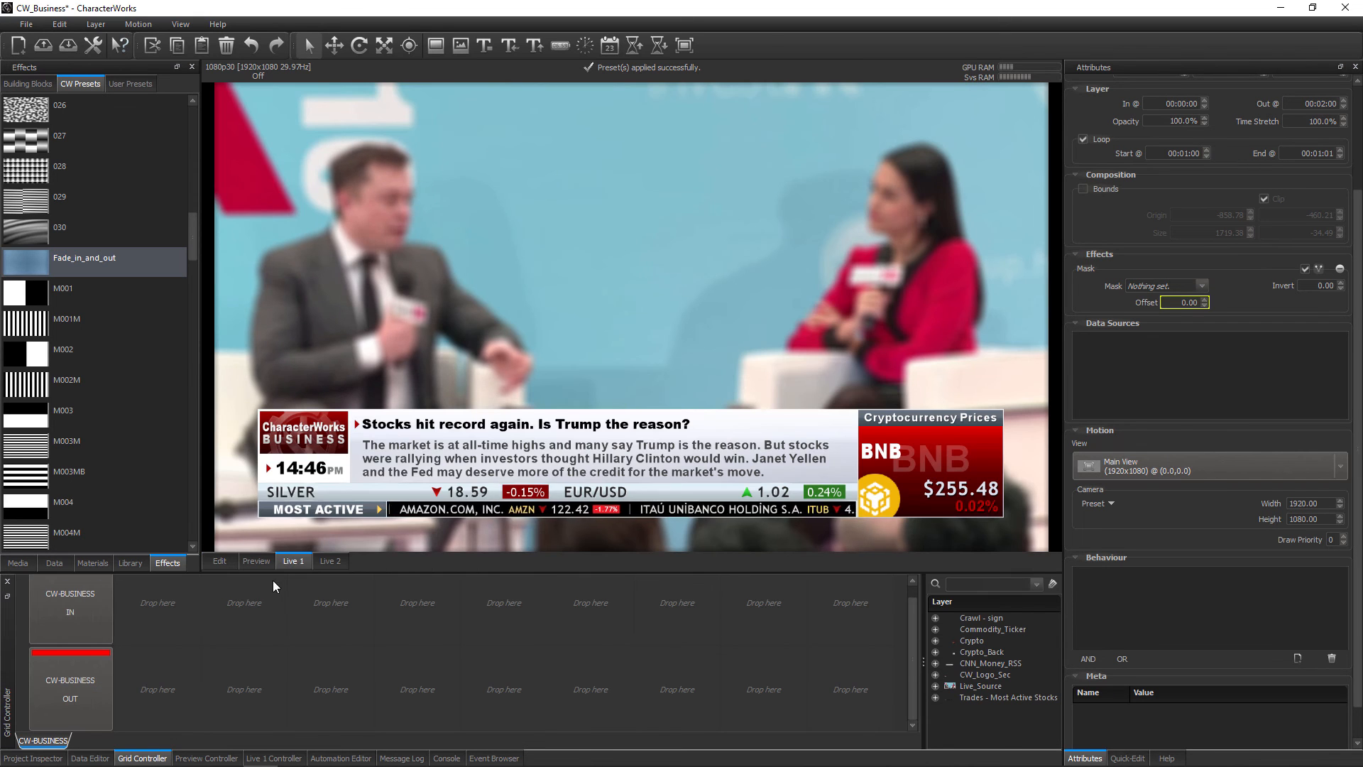
drag(986, 623, 260, 616)
drag(983, 618, 257, 679)
Mark the lower Crawl - sign grid cell in red and set its action to Finish
right_click(257, 679)
click(305, 414)
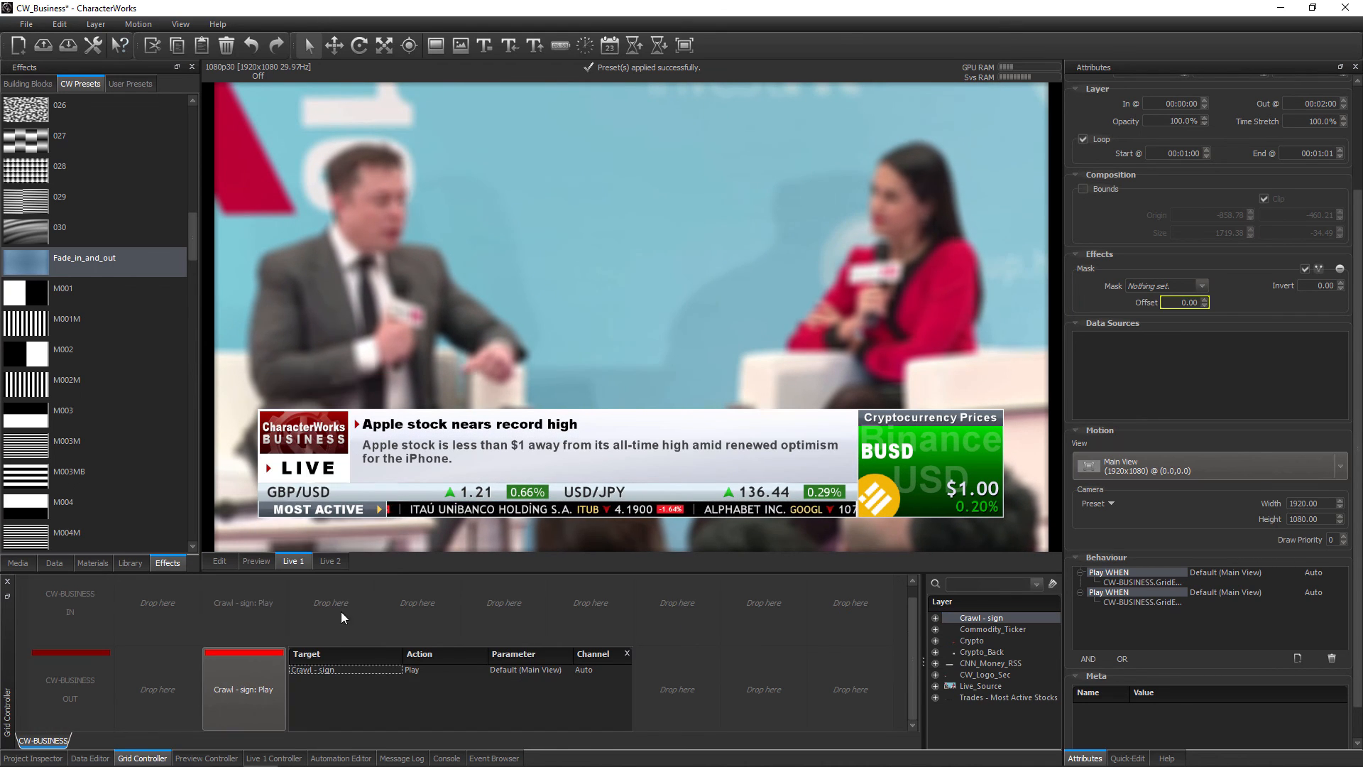
click(422, 669)
click(430, 710)
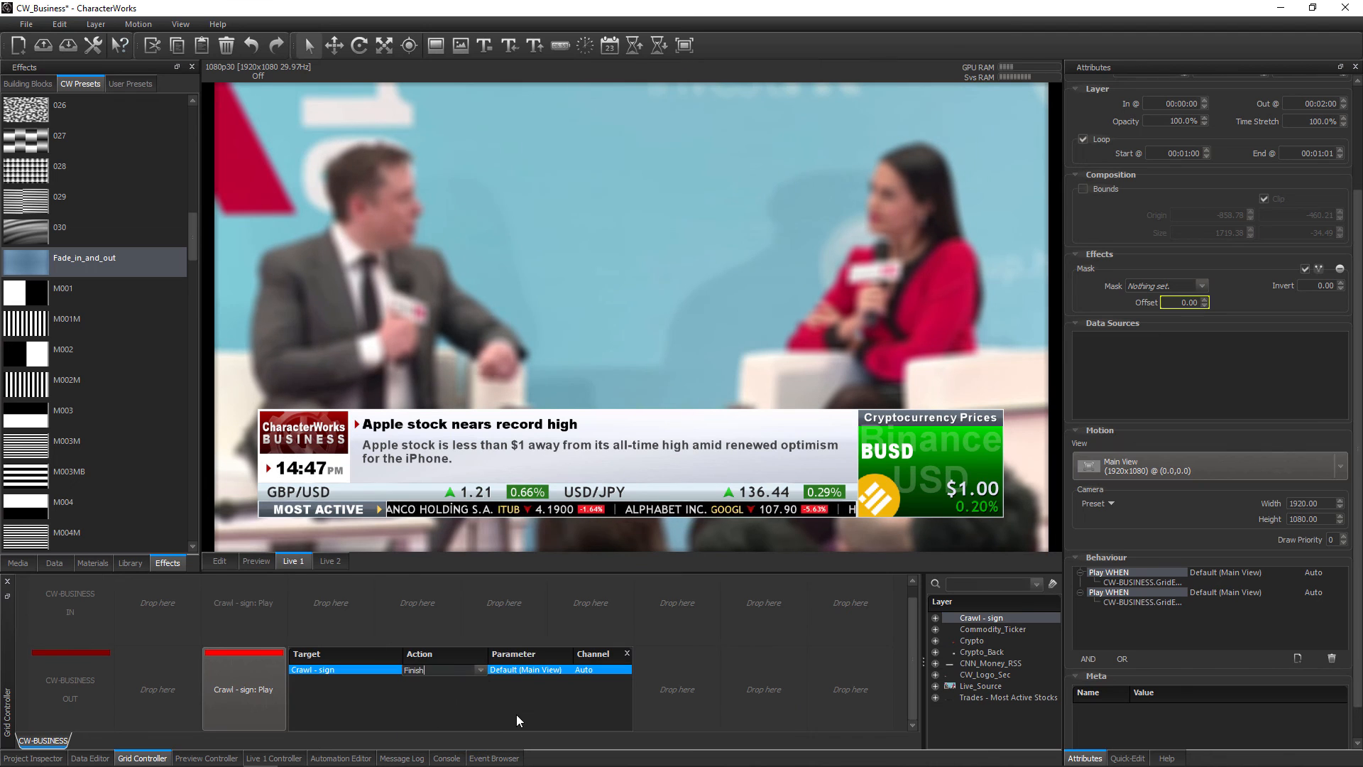
click(662, 715)
Play the Crawl - sign ticker live from the grid
click(269, 628)
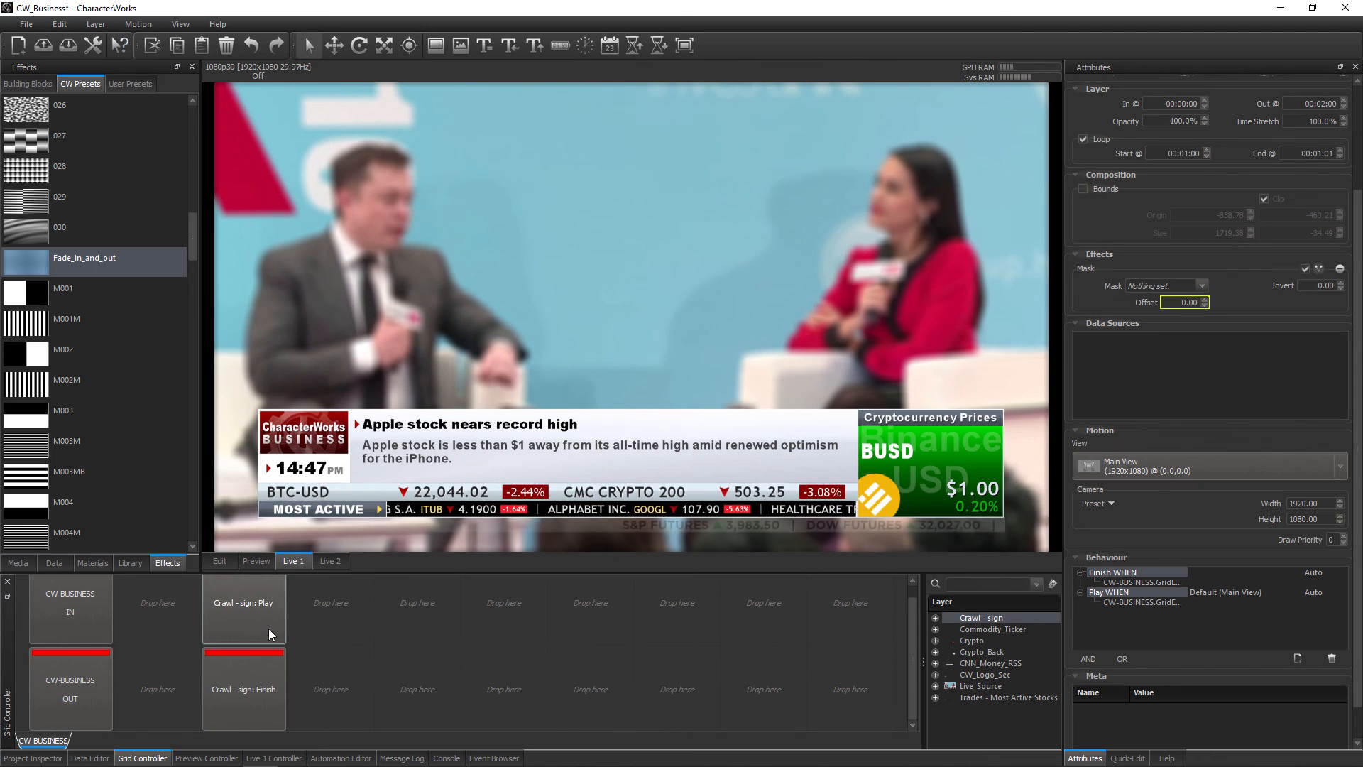